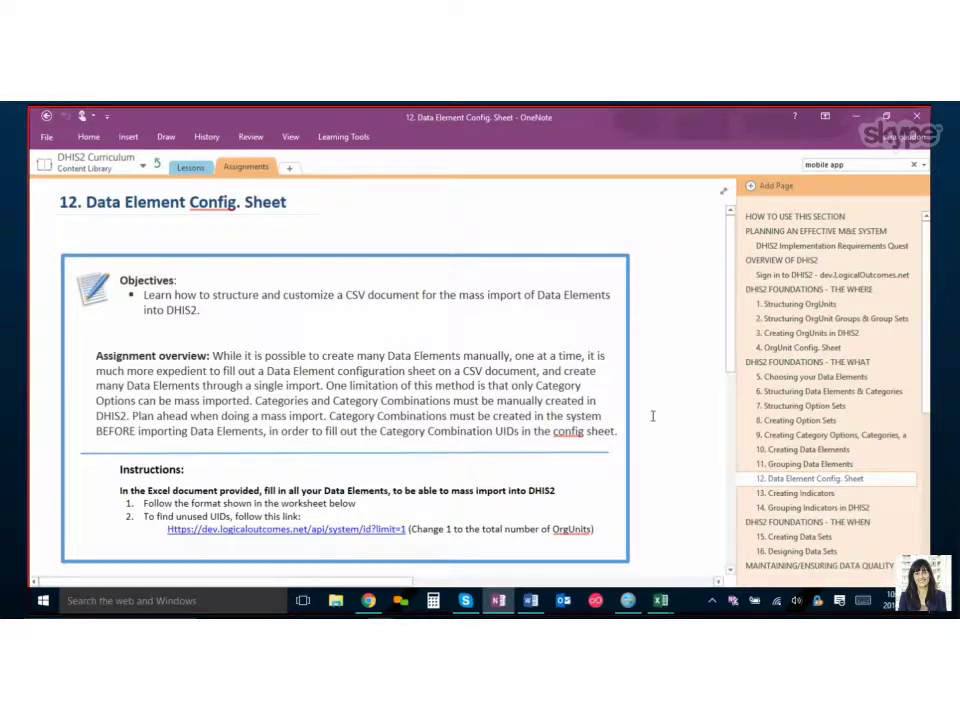
# Step: Scroll OneNote past the Instructions to the Assignment Worksheet's example category and data element tables
pyautogui.scroll(-2, 448, 402)
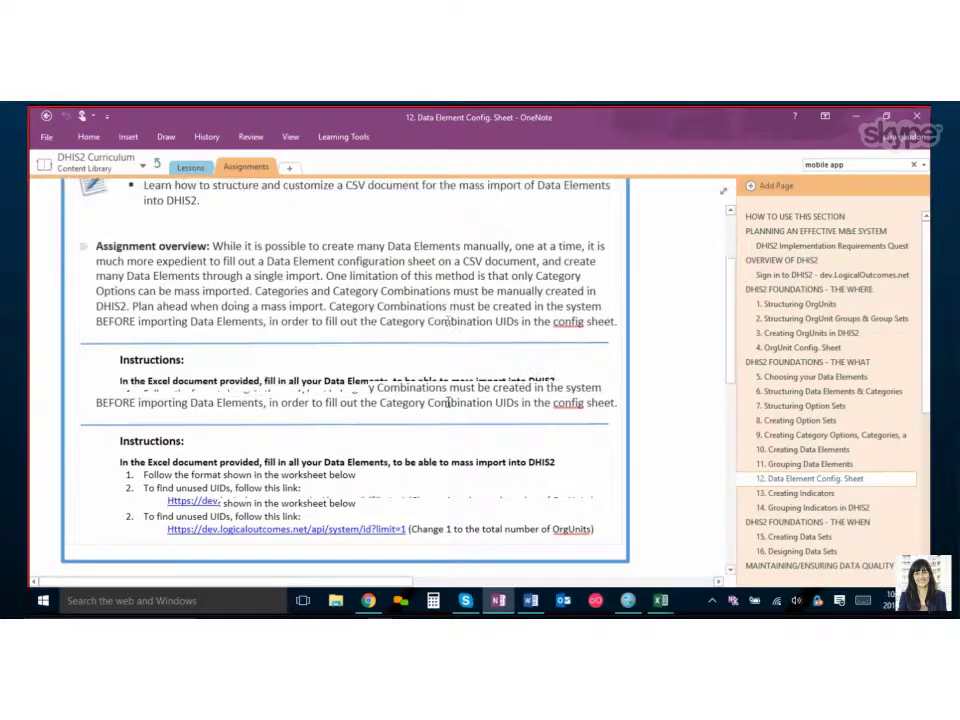
pyautogui.scroll(-4, 448, 402)
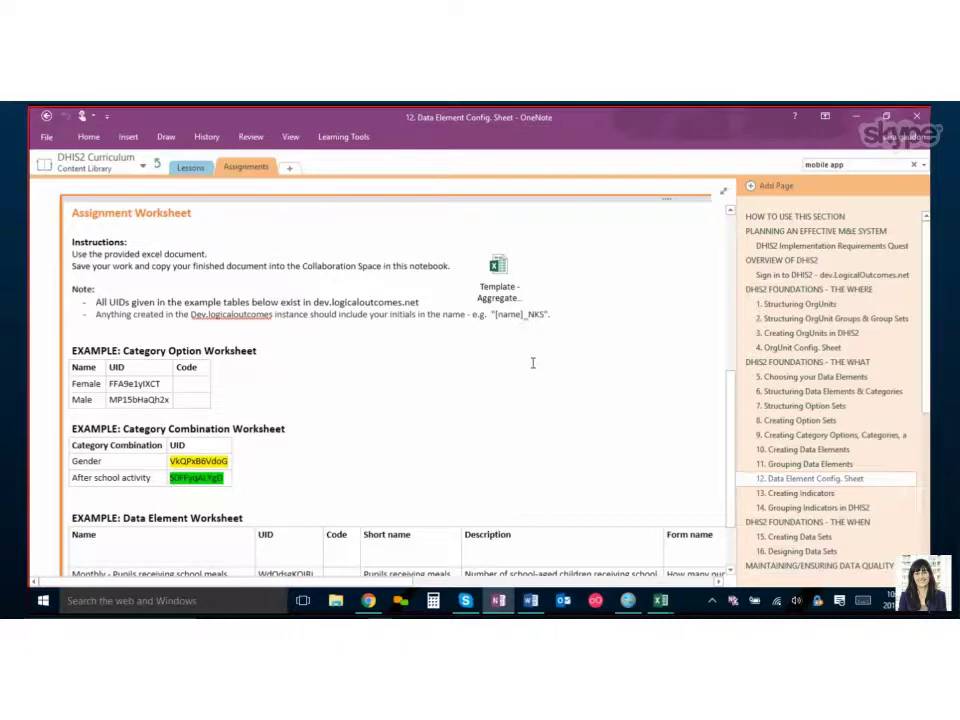
pyautogui.scroll(3, 530, 351)
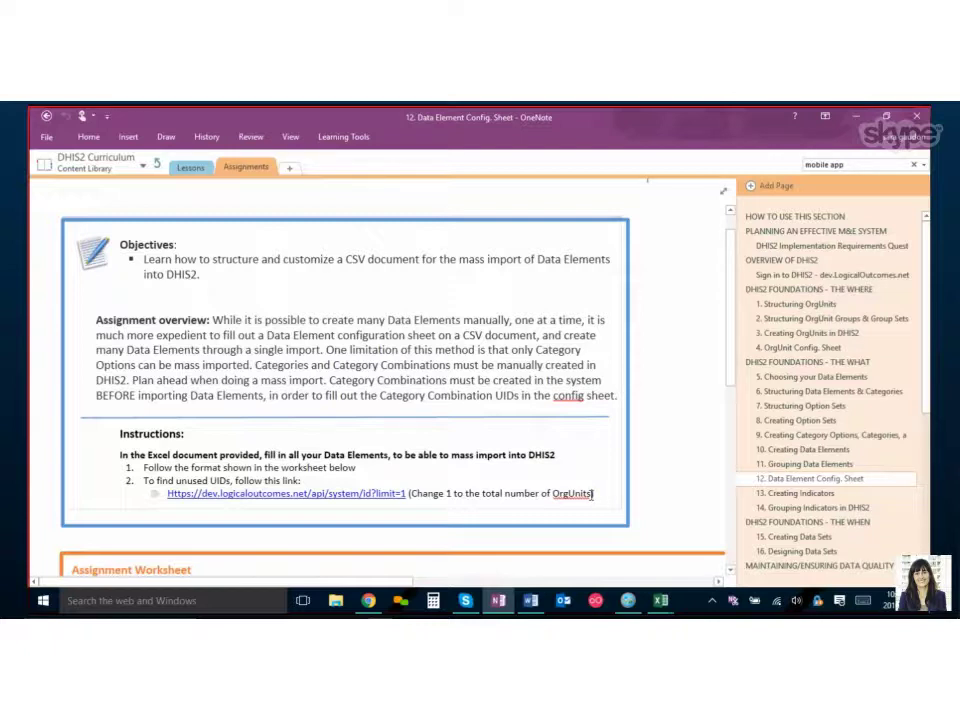
pyautogui.scroll(-1, 589, 491)
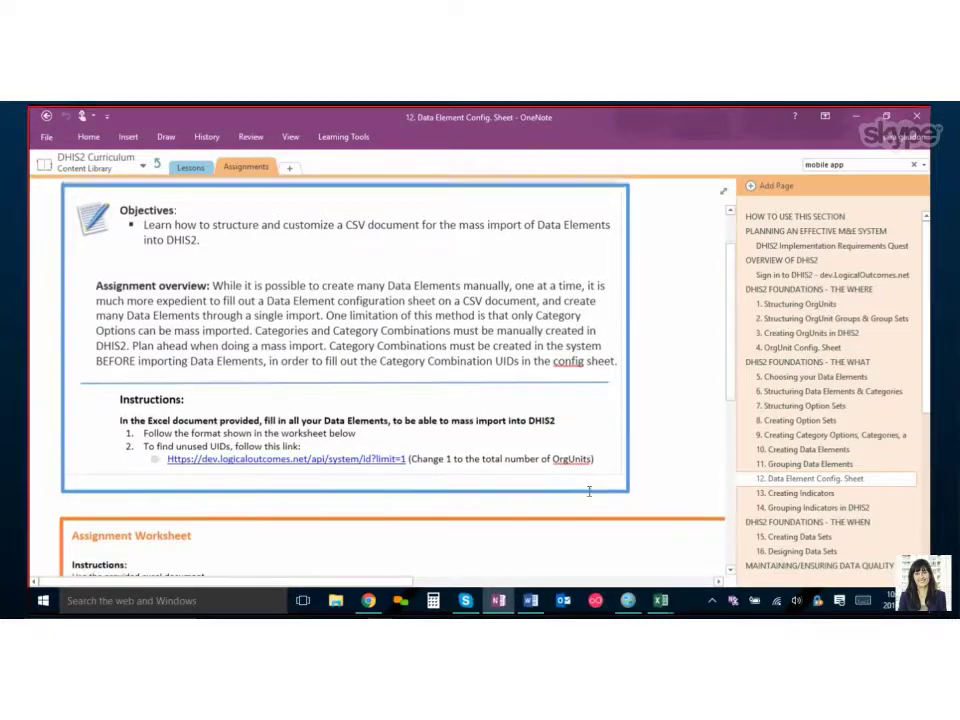
pyautogui.scroll(-4, 589, 491)
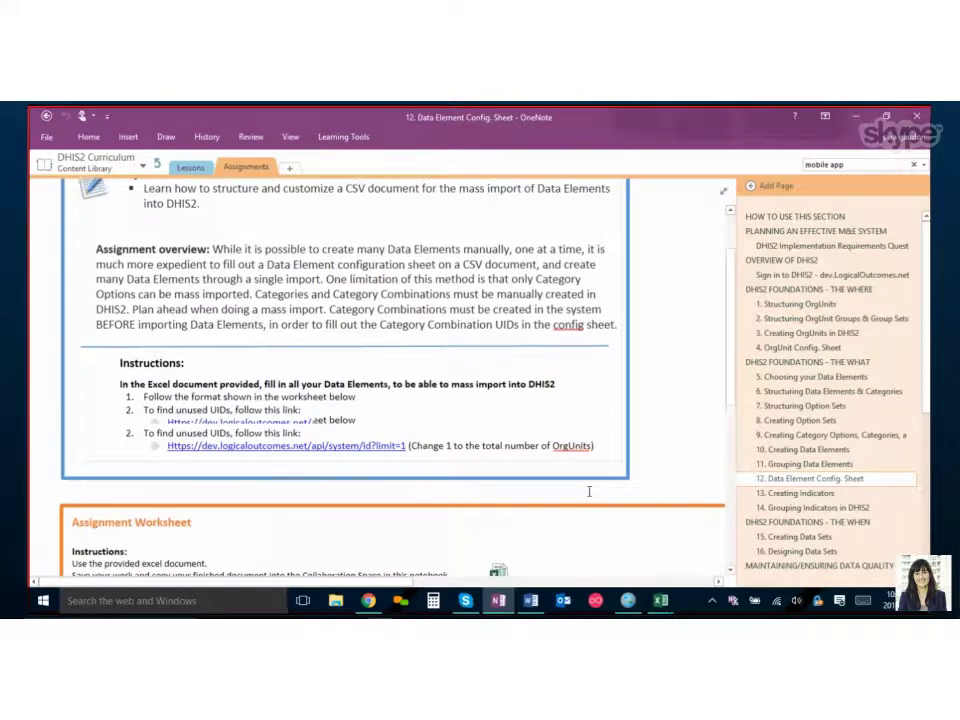
pyautogui.scroll(-5, 589, 487)
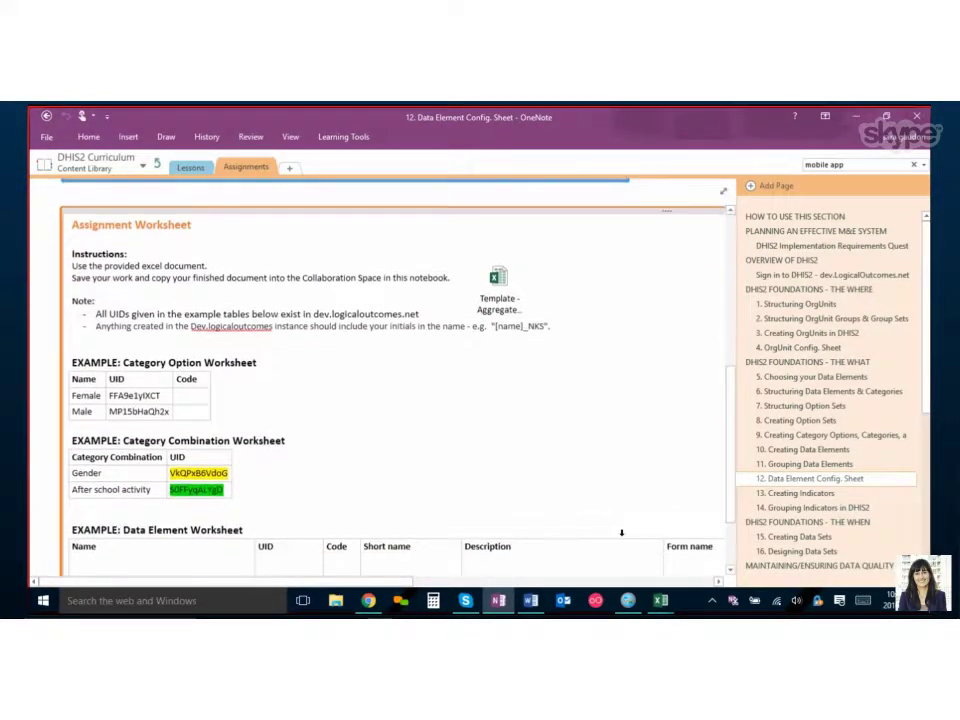
# Step: Bring the DataElements workbook forward and highlight the Name column and the header row
pyautogui.moveTo(660, 600)
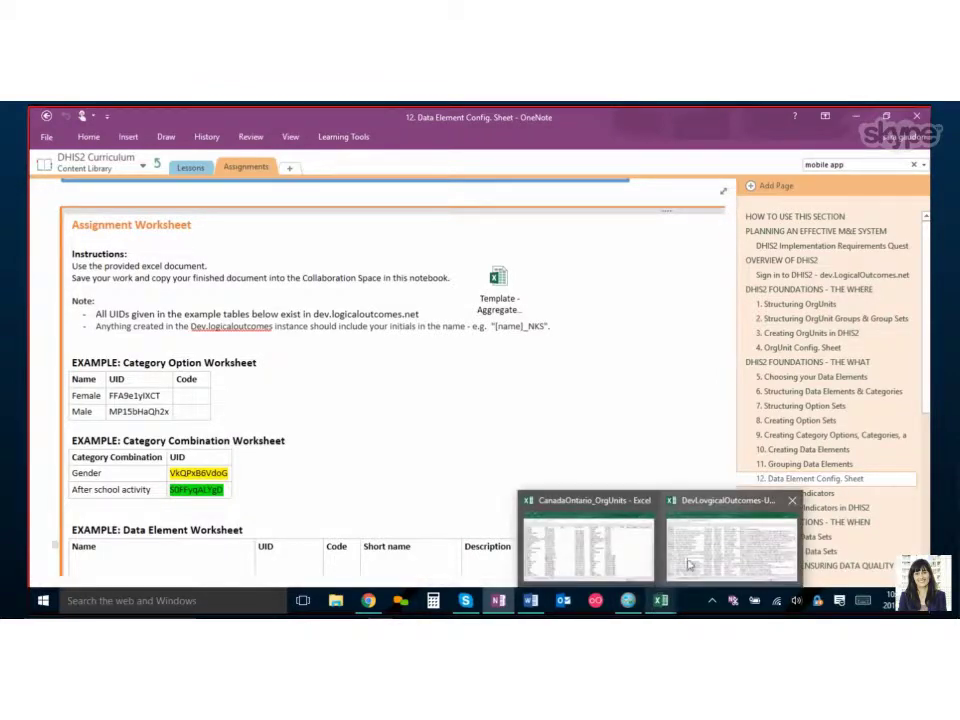
pyautogui.click(728, 542)
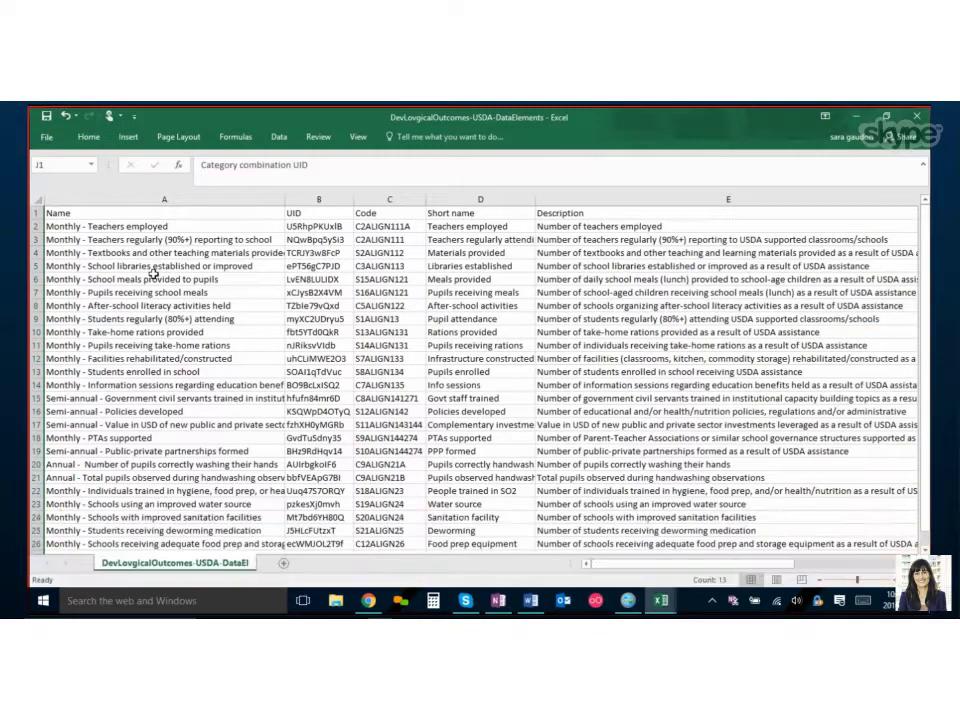
pyautogui.click(125, 199)
pyautogui.click(35, 213)
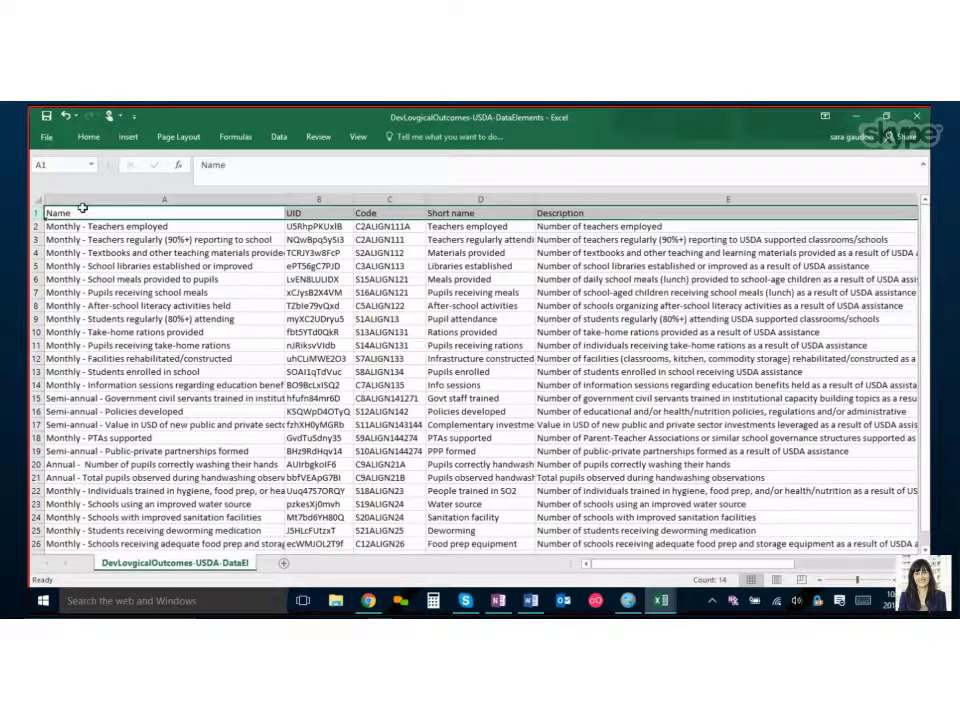
pyautogui.click(143, 198)
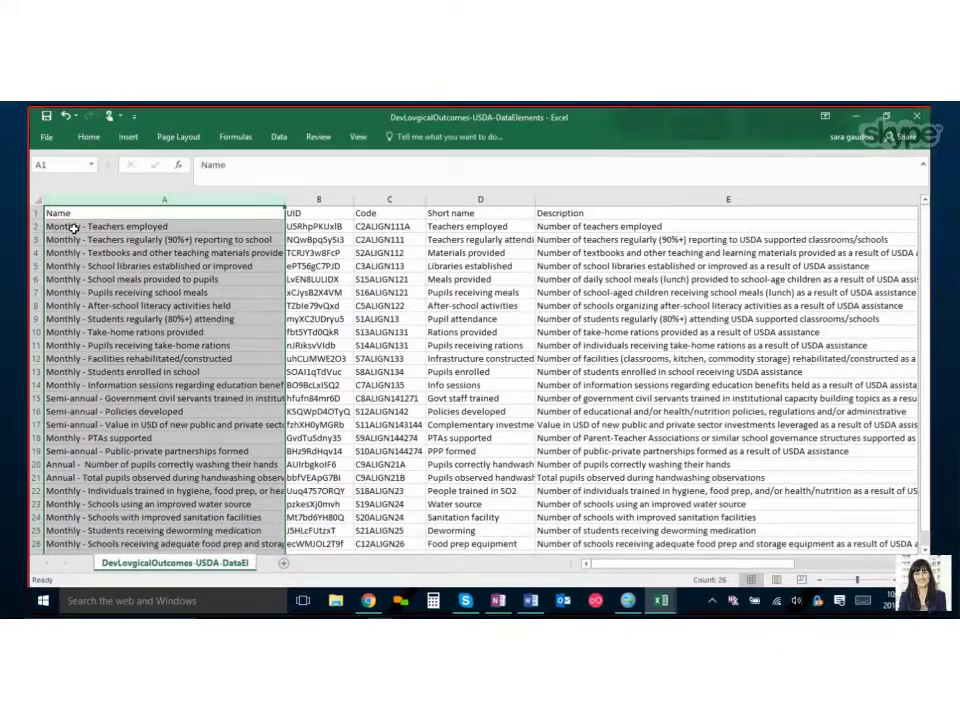
# Step: Highlight the Monthly element names in rows 2–14 and the Semi-annual names in rows 15–17
pyautogui.moveTo(73, 228); pyautogui.dragTo(84, 385)
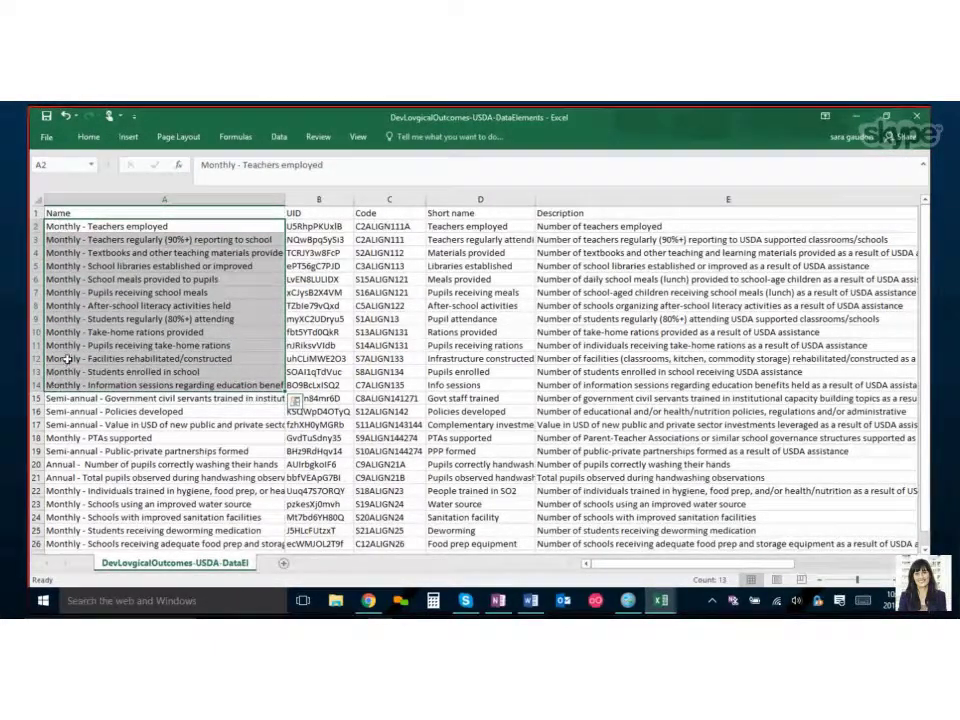
pyautogui.click(62, 400)
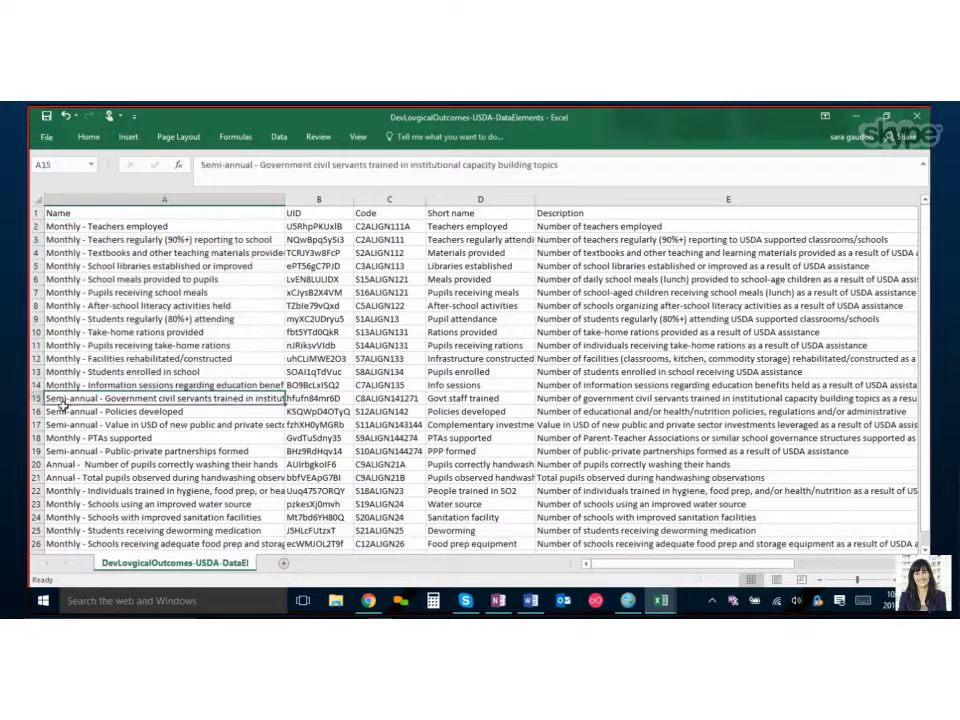
pyautogui.moveTo(62, 400); pyautogui.dragTo(58, 424)
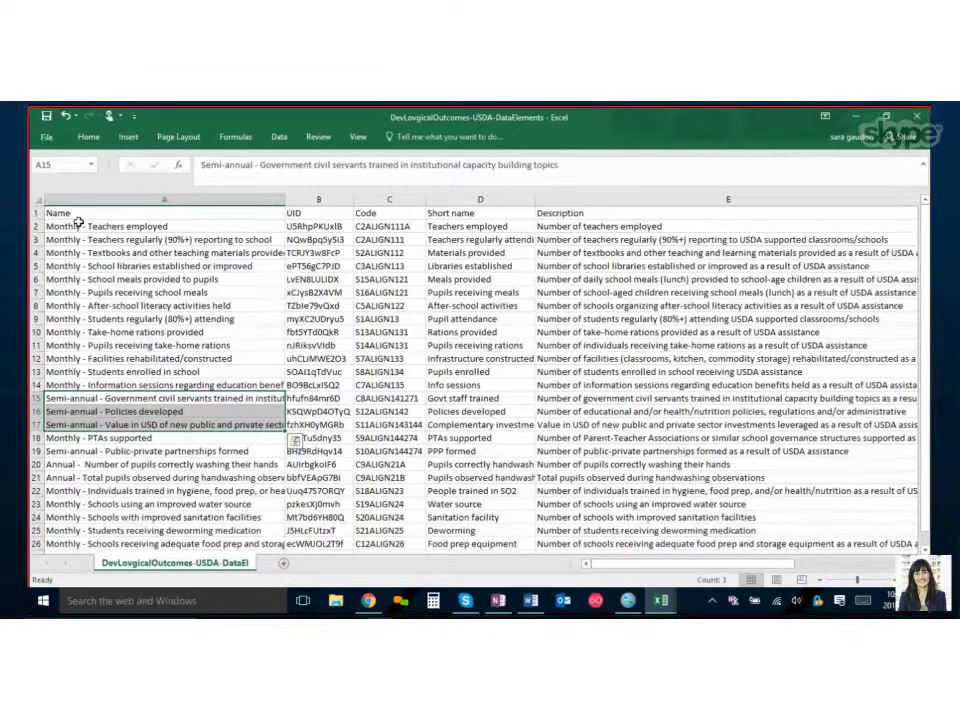
pyautogui.click(99, 199)
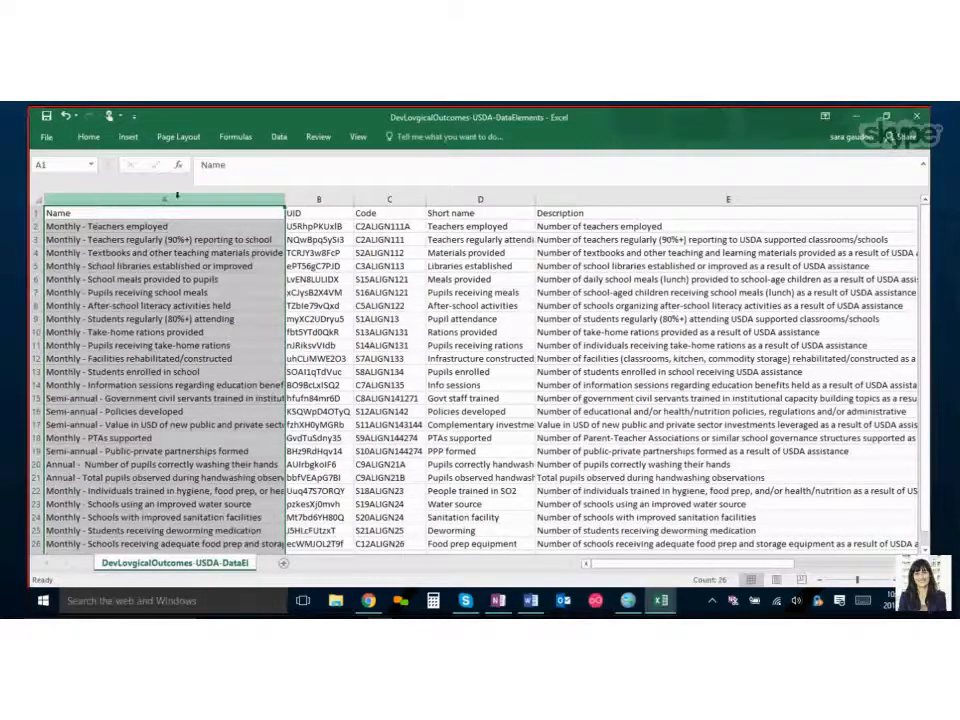
# Step: Highlight the Short name column and entries such as 'Teachers employed' in D2 and D3
pyautogui.click(454, 197)
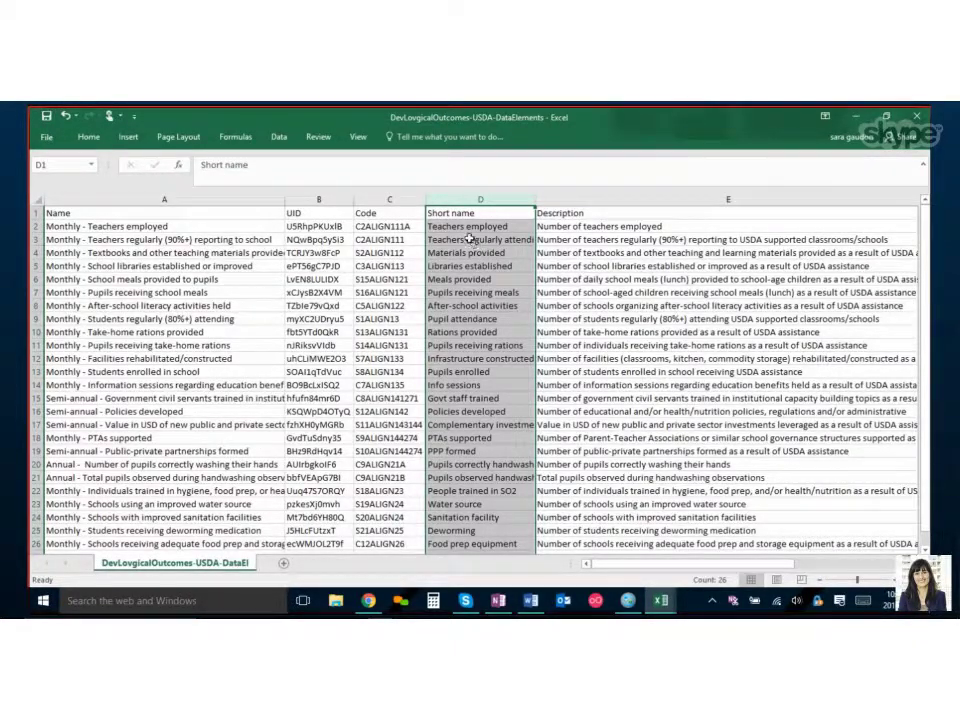
pyautogui.click(447, 226)
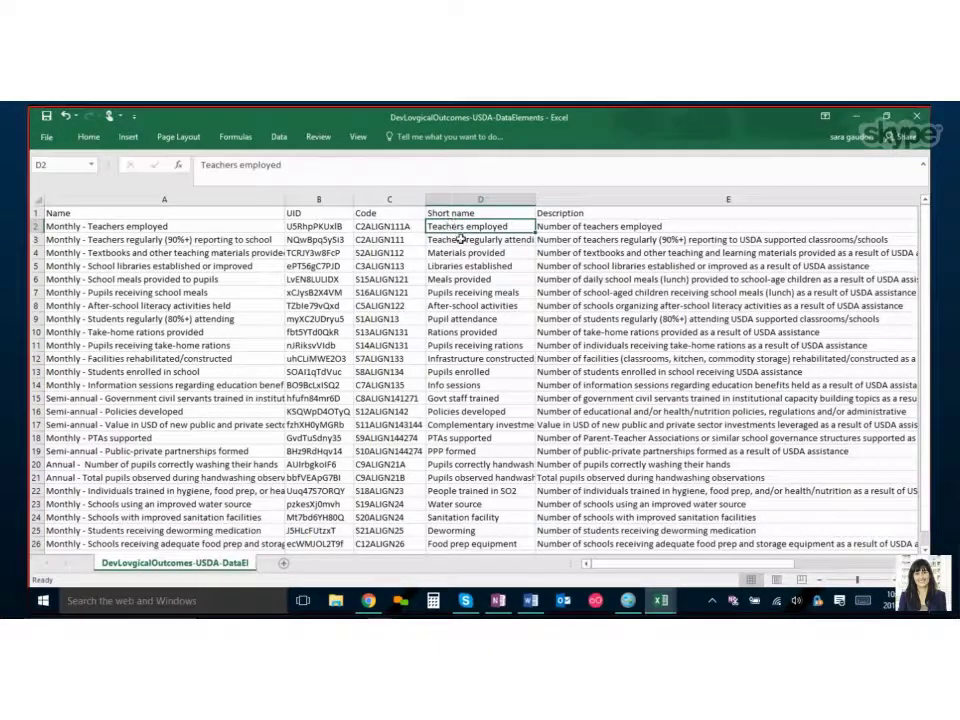
pyautogui.click(461, 239)
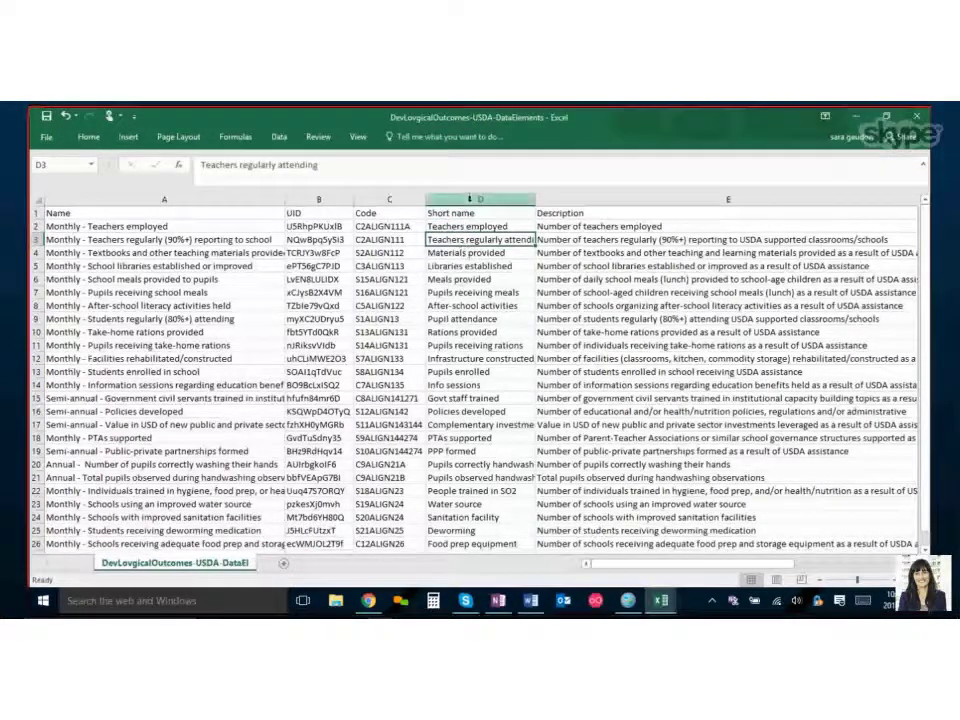
pyautogui.click(469, 199)
pyautogui.hscroll(2, 617, 570)
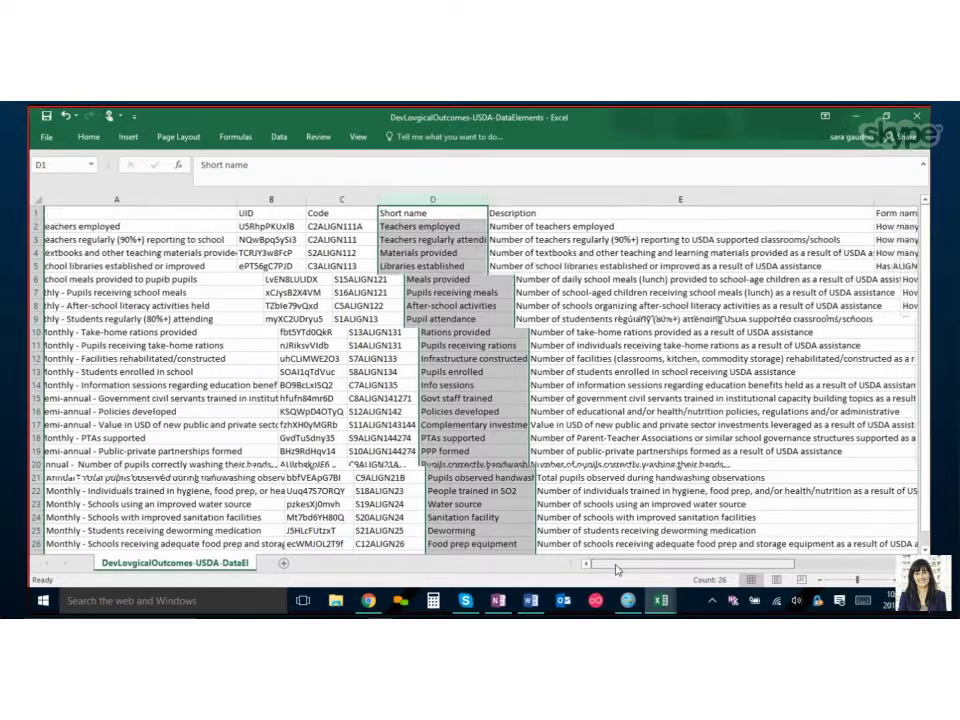
pyautogui.click(653, 199)
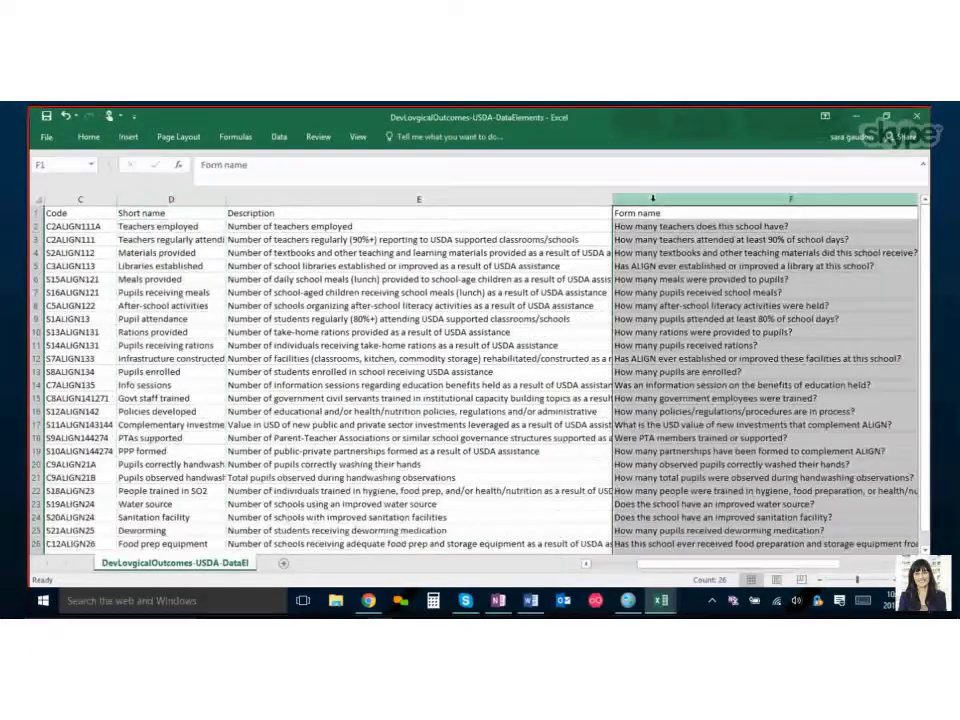
pyautogui.click(170, 200)
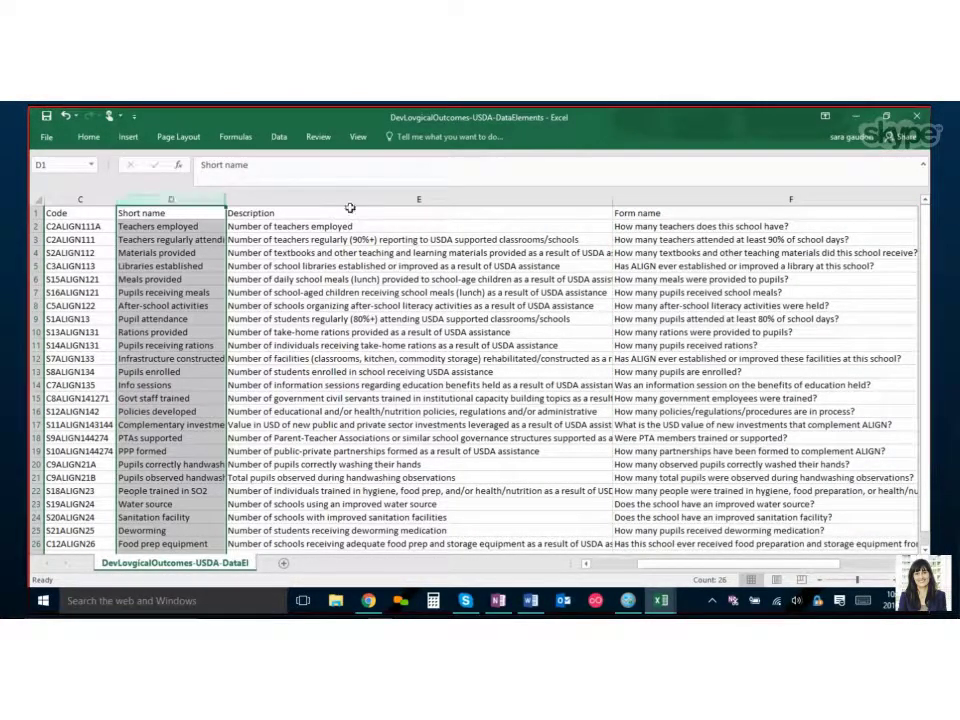
pyautogui.click(355, 199)
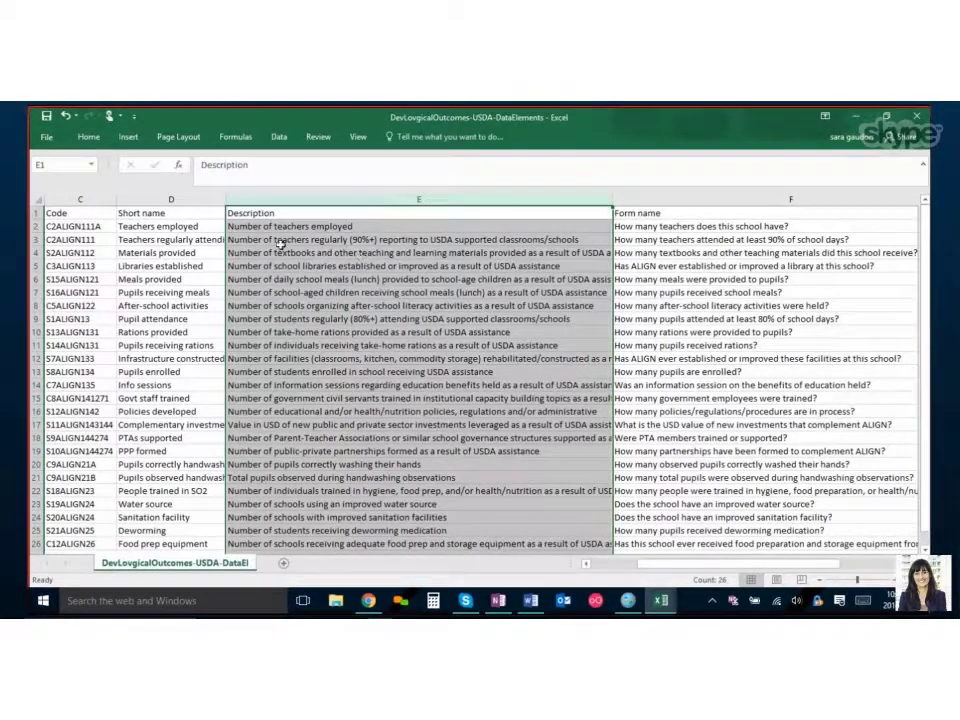
pyautogui.press('Down')
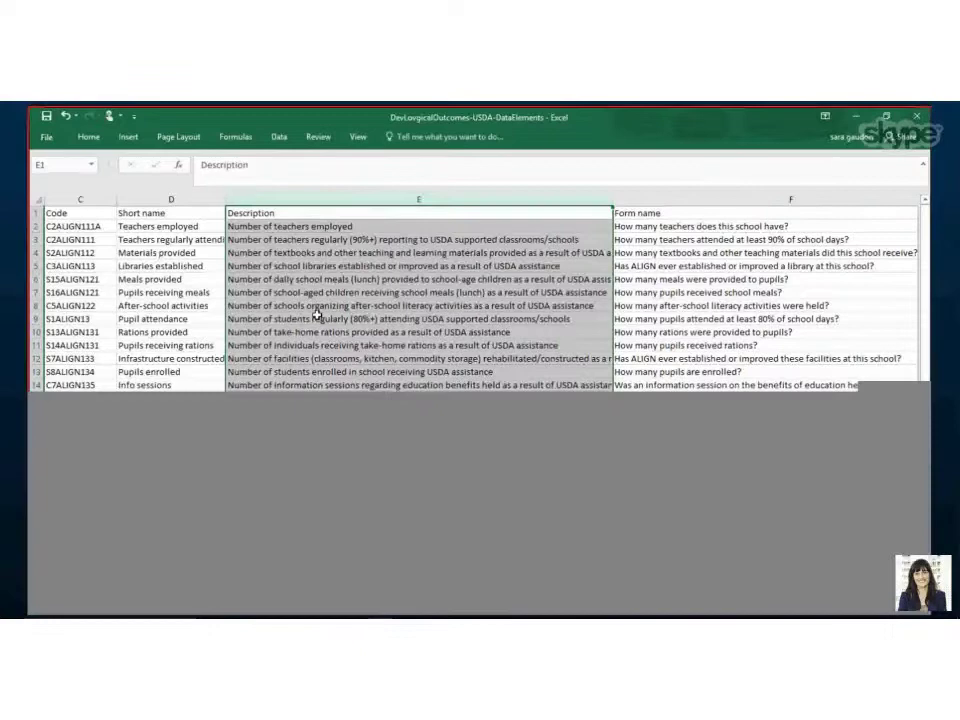
pyautogui.press('Down')
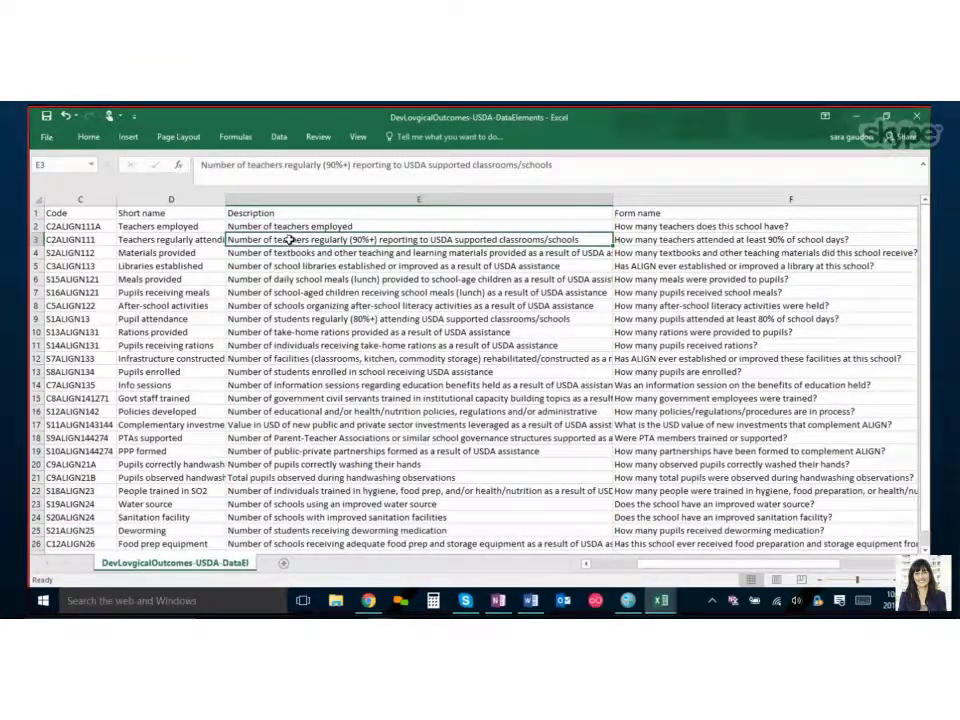
pyautogui.click(273, 216)
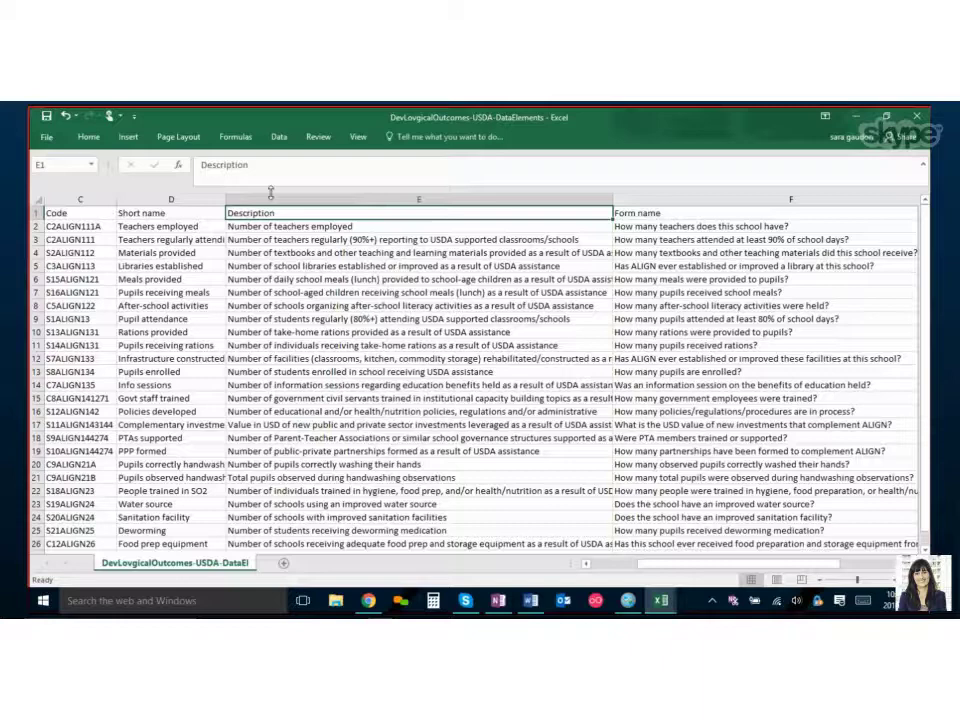
pyautogui.click(272, 190)
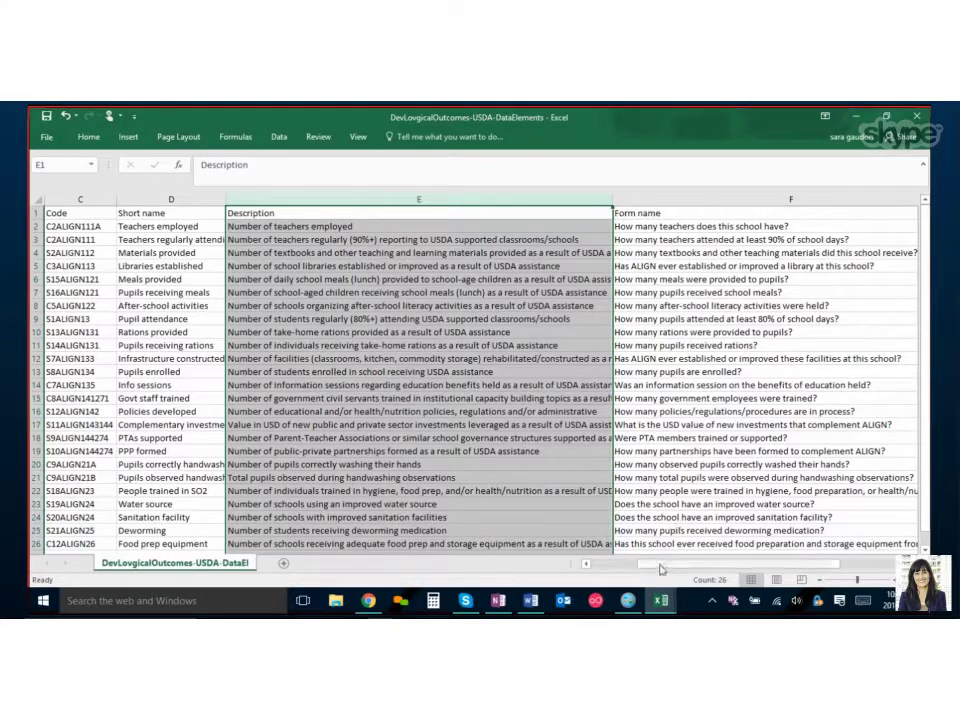
pyautogui.moveTo(668, 566); pyautogui.dragTo(656, 570)
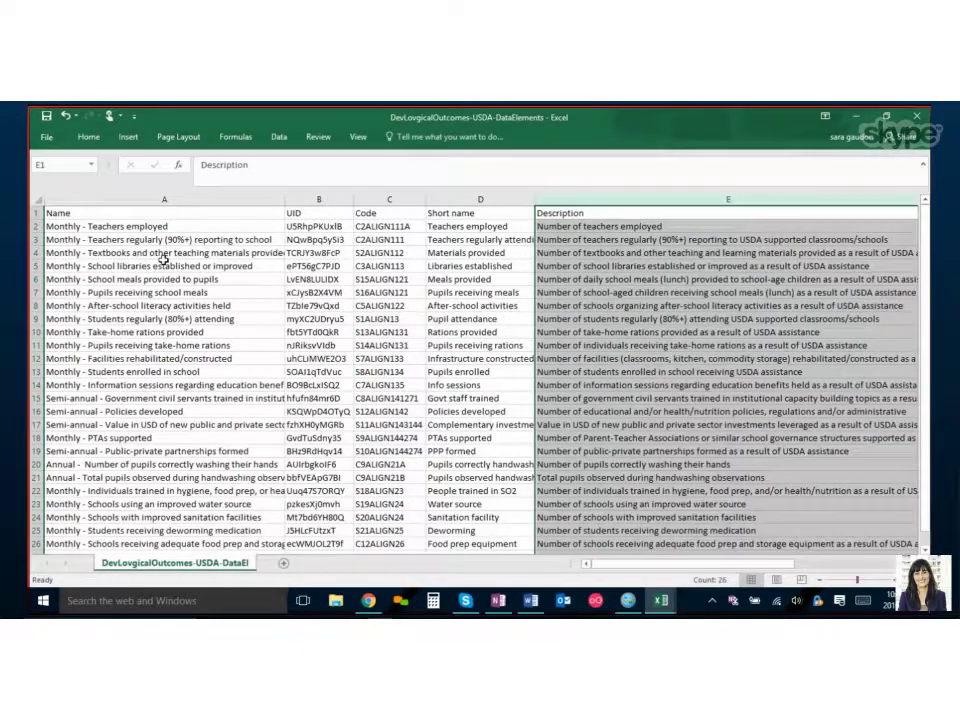
# Step: Highlight the UID and Code columns together
pyautogui.click(322, 200)
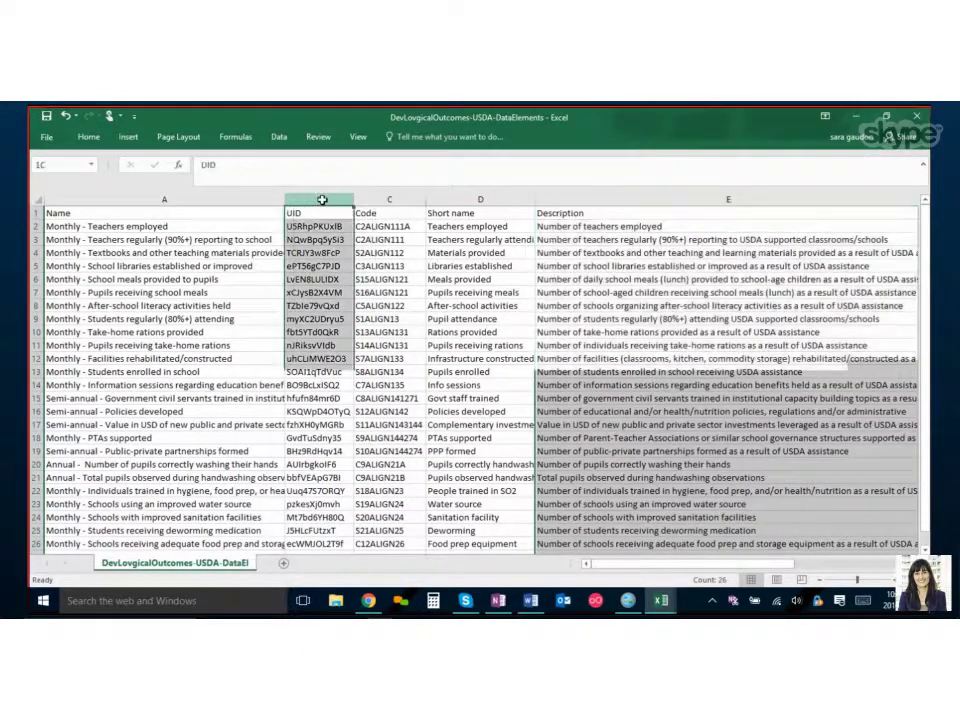
pyautogui.moveTo(322, 200); pyautogui.dragTo(378, 203)
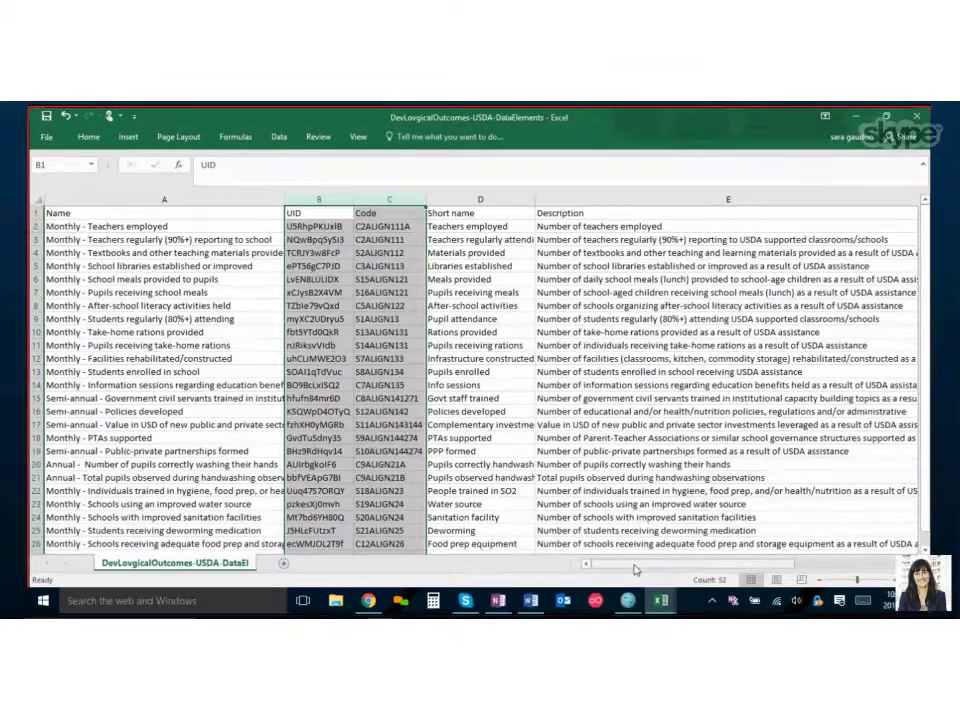
pyautogui.hscroll(5, 633, 570)
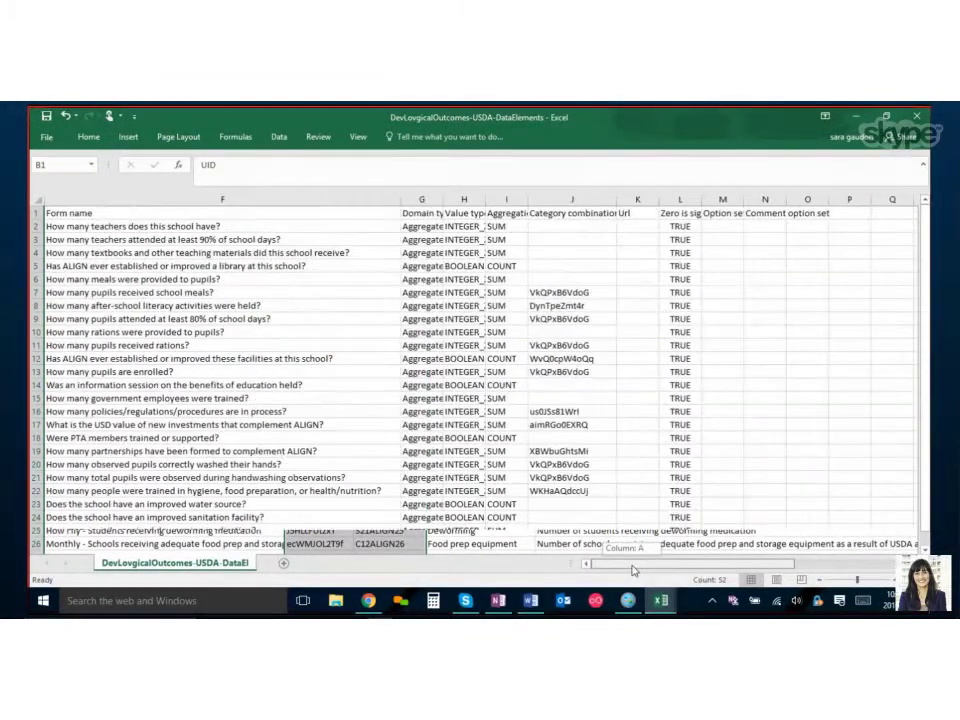
# Step: Widen column G (Domain type) and column H (Value type) so their entries show more fully
pyautogui.click(553, 199)
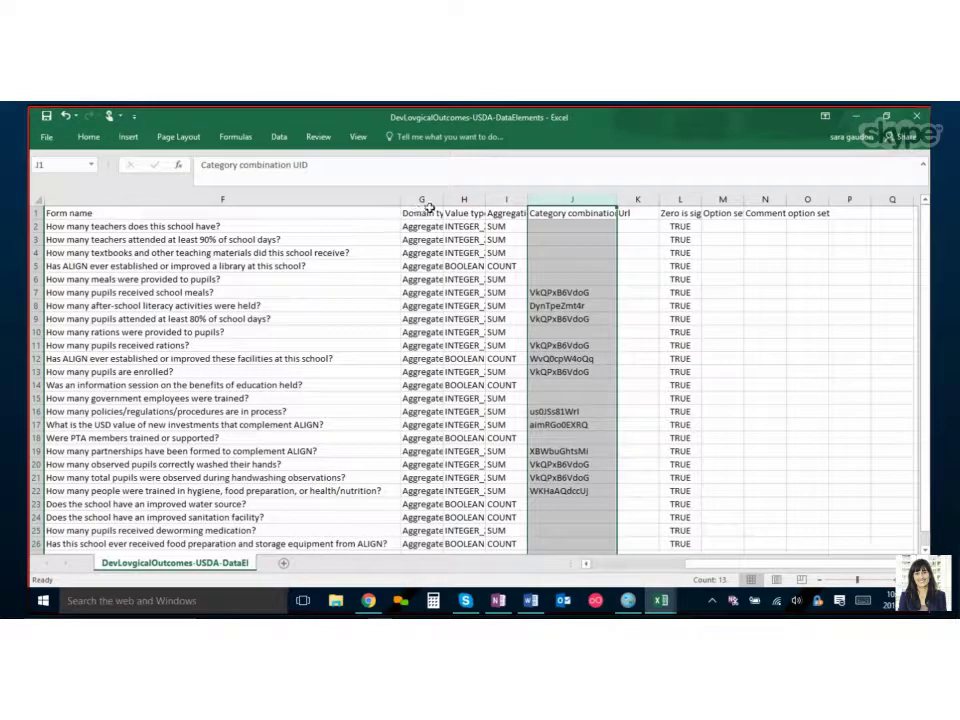
pyautogui.moveTo(444, 199); pyautogui.dragTo(477, 199)
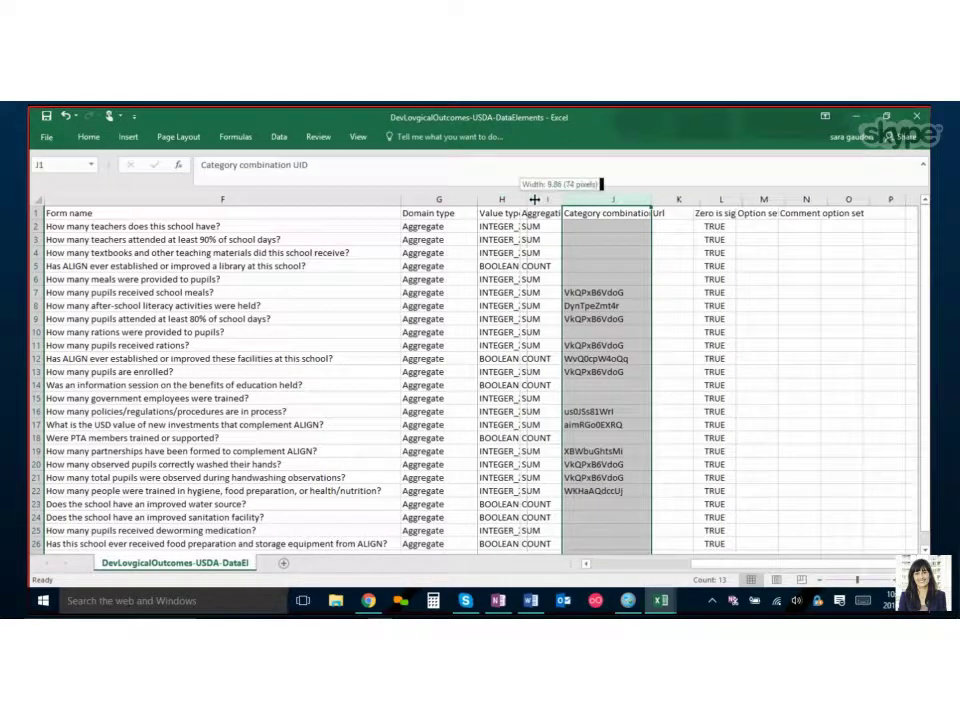
pyautogui.moveTo(534, 199); pyautogui.dragTo(560, 199)
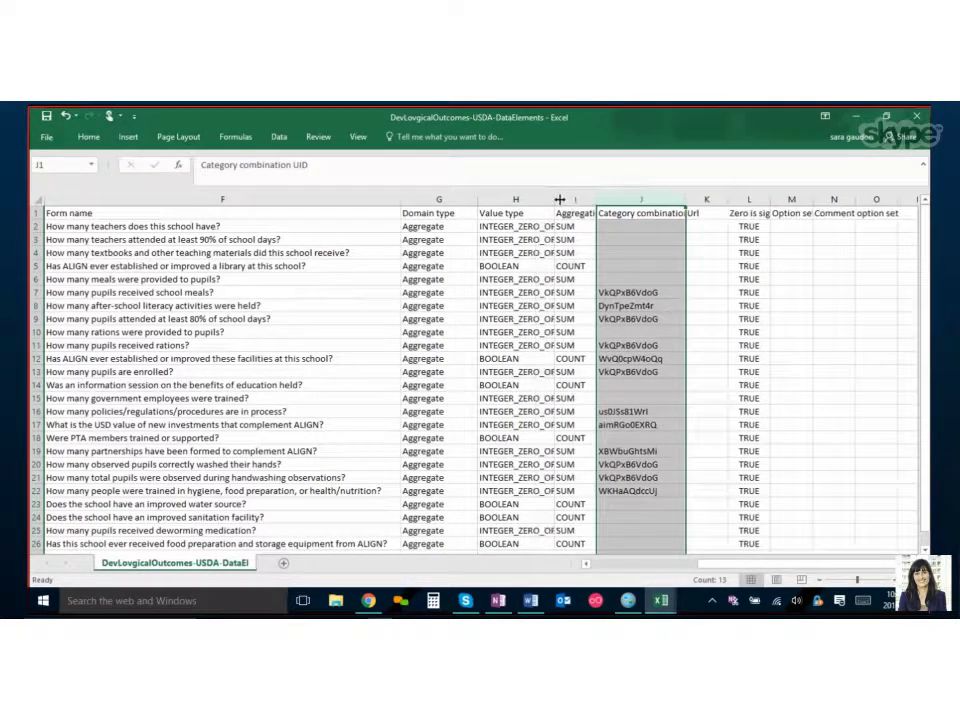
# Step: In OneNote, select the example Category Option table and the Category Combination table header
pyautogui.hotkey('alt', 'Tab')
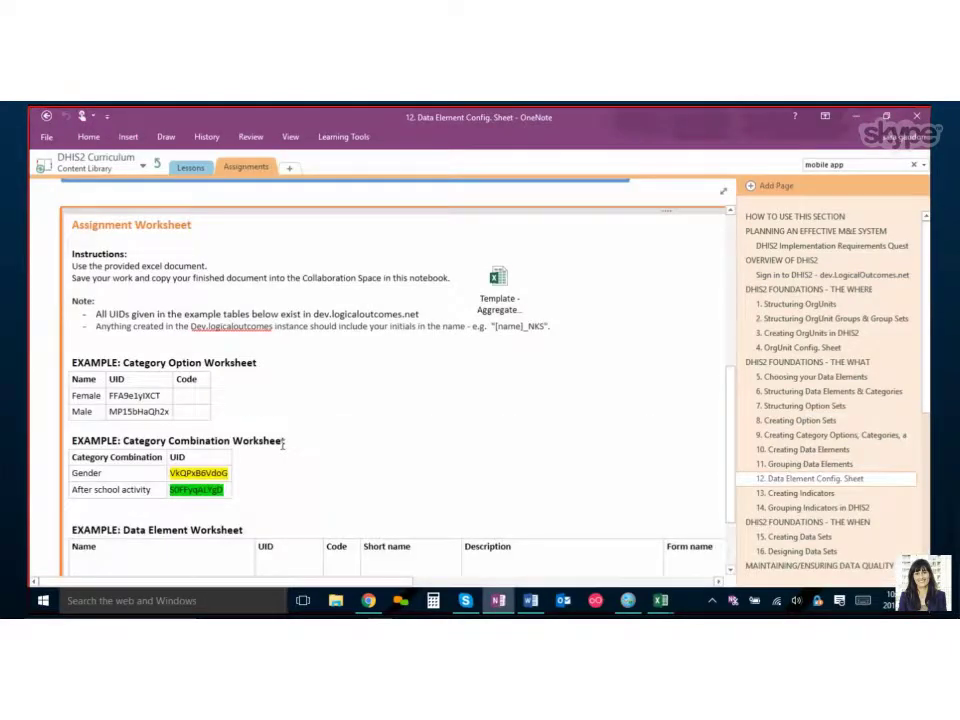
pyautogui.click(153, 392)
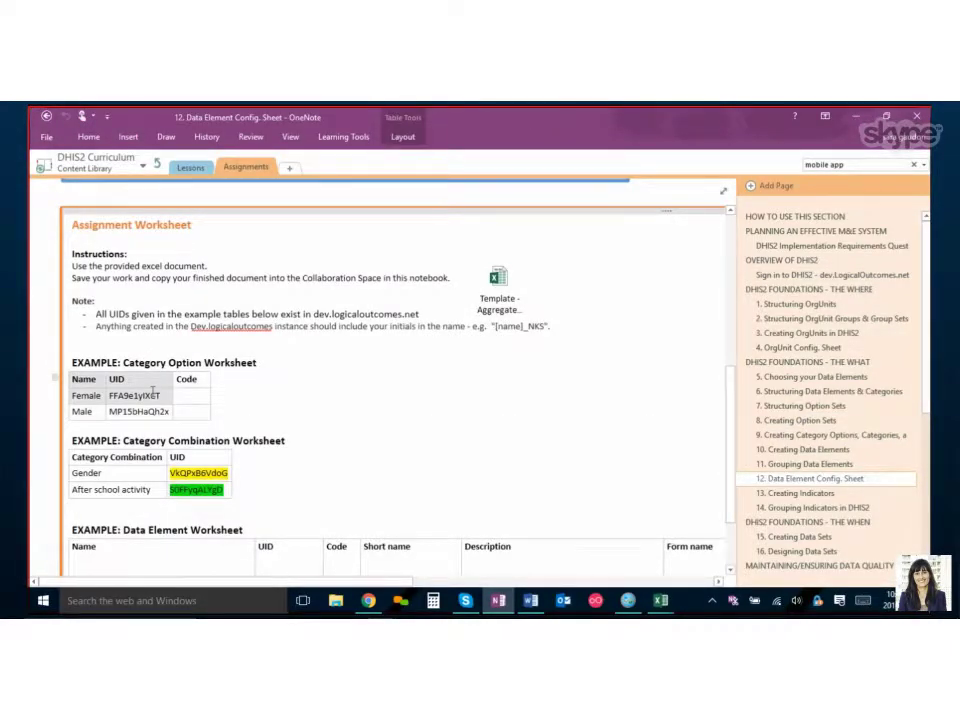
pyautogui.moveTo(153, 392); pyautogui.dragTo(72, 388)
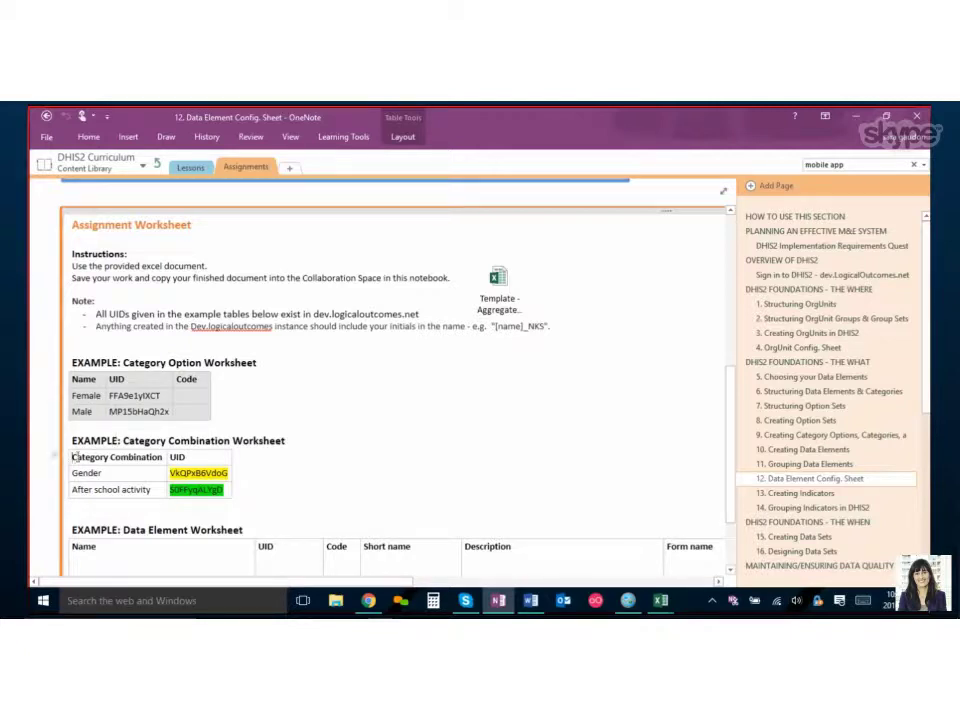
pyautogui.moveTo(72, 456)
pyautogui.mouseDown()
pyautogui.moveTo(152, 456)
pyautogui.moveTo(174, 497)
pyautogui.mouseUp()
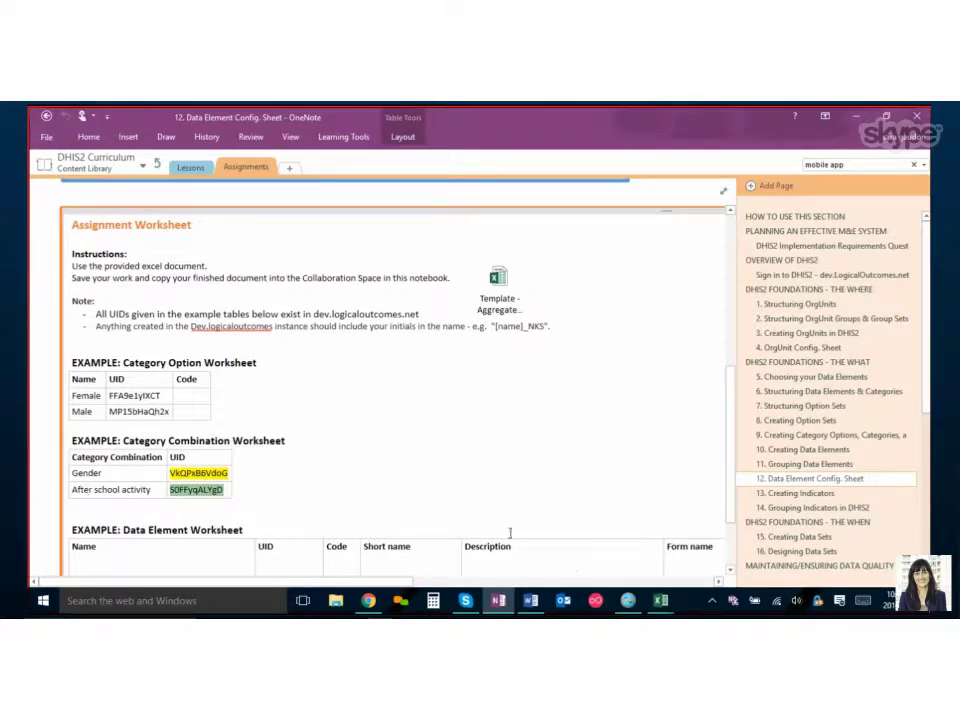
# Step: Back in Excel, highlight rows 2 and 7, their Category combination UID cells J2 and J7, and column J
pyautogui.moveTo(660, 600)
pyautogui.click(728, 548)
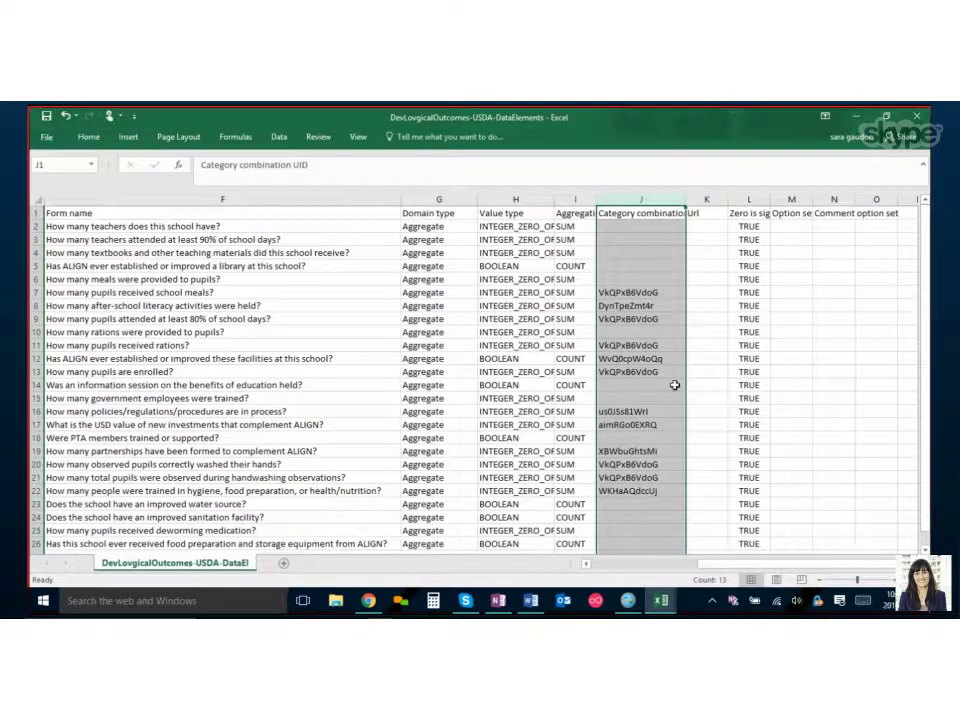
pyautogui.click(610, 229)
pyautogui.click(33, 227)
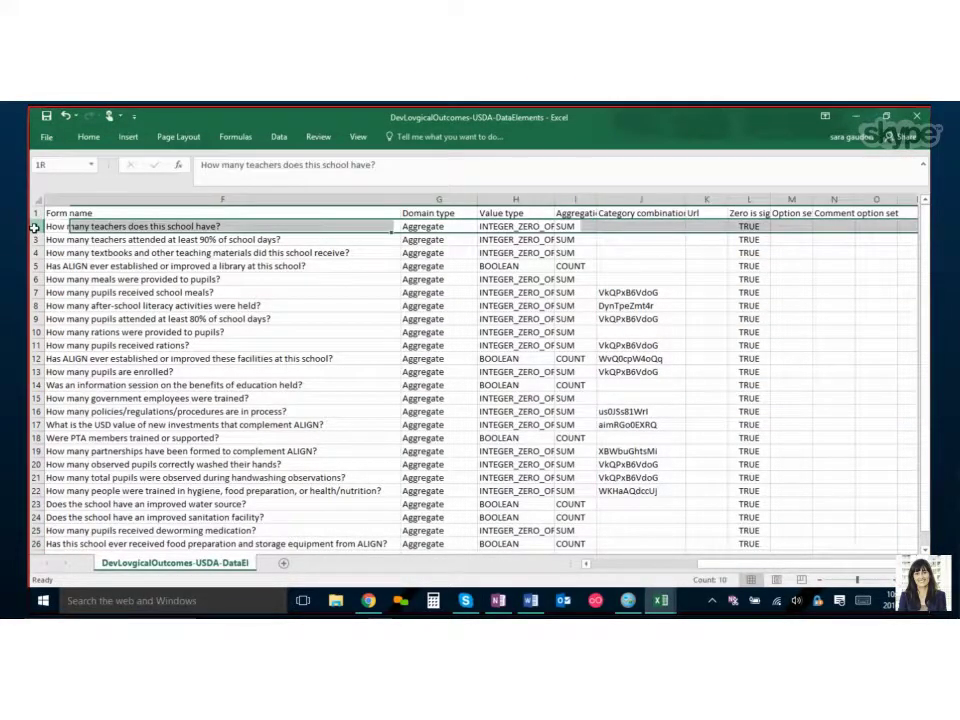
pyautogui.click(646, 228)
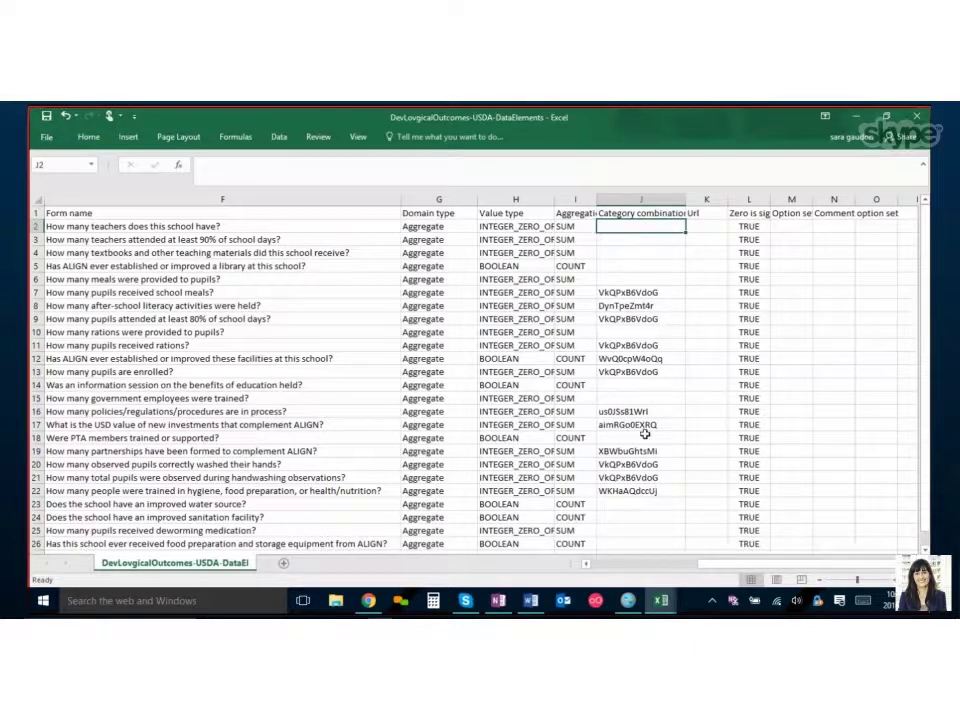
pyautogui.click(633, 292)
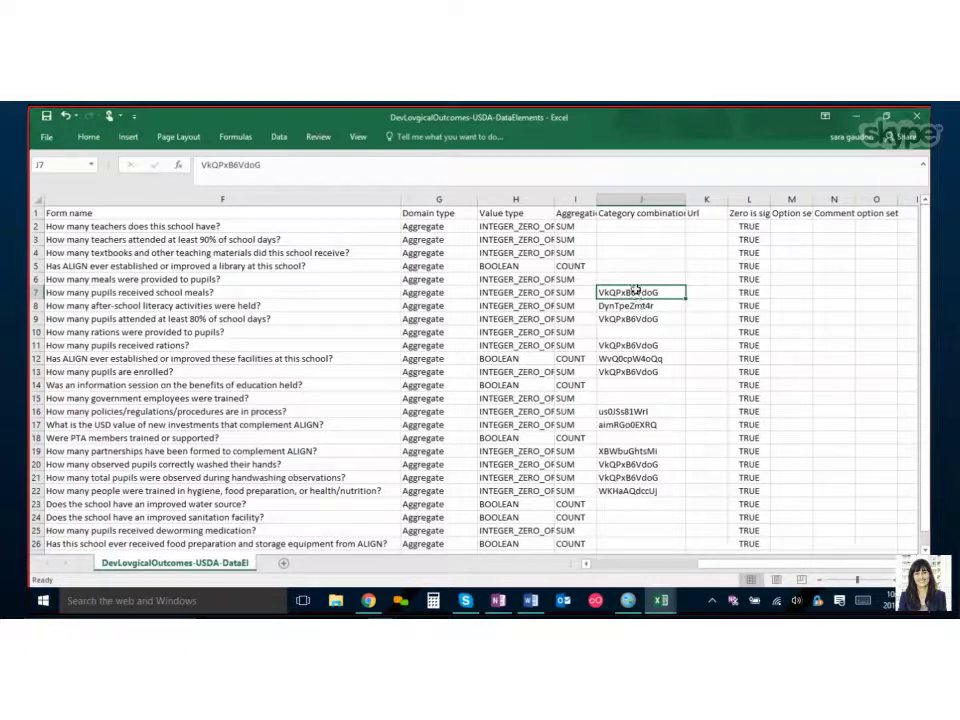
pyautogui.click(36, 292)
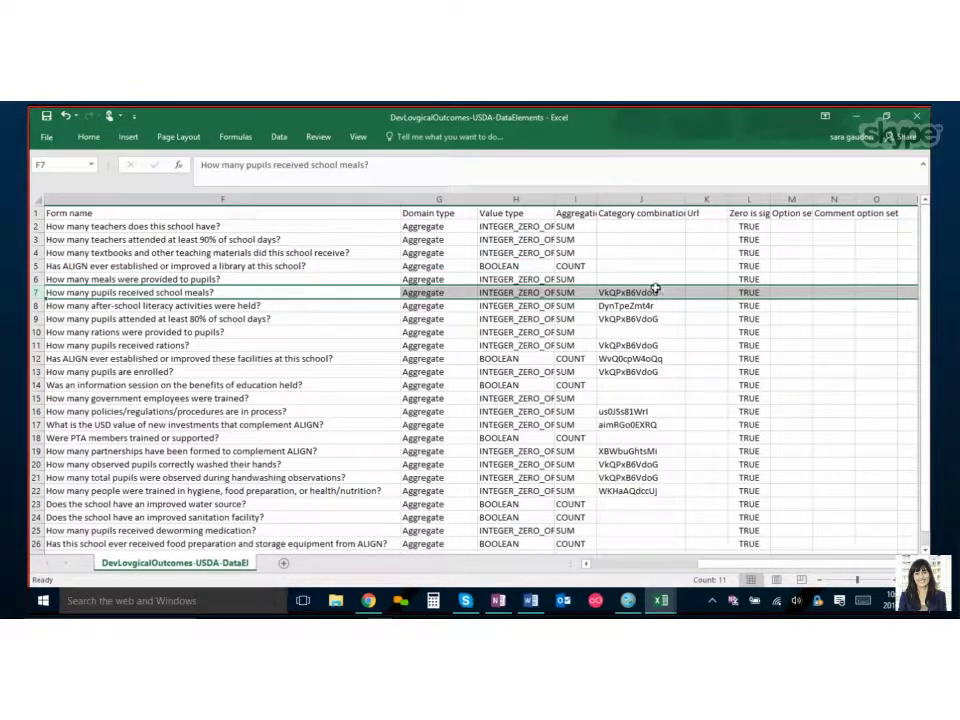
pyautogui.click(630, 199)
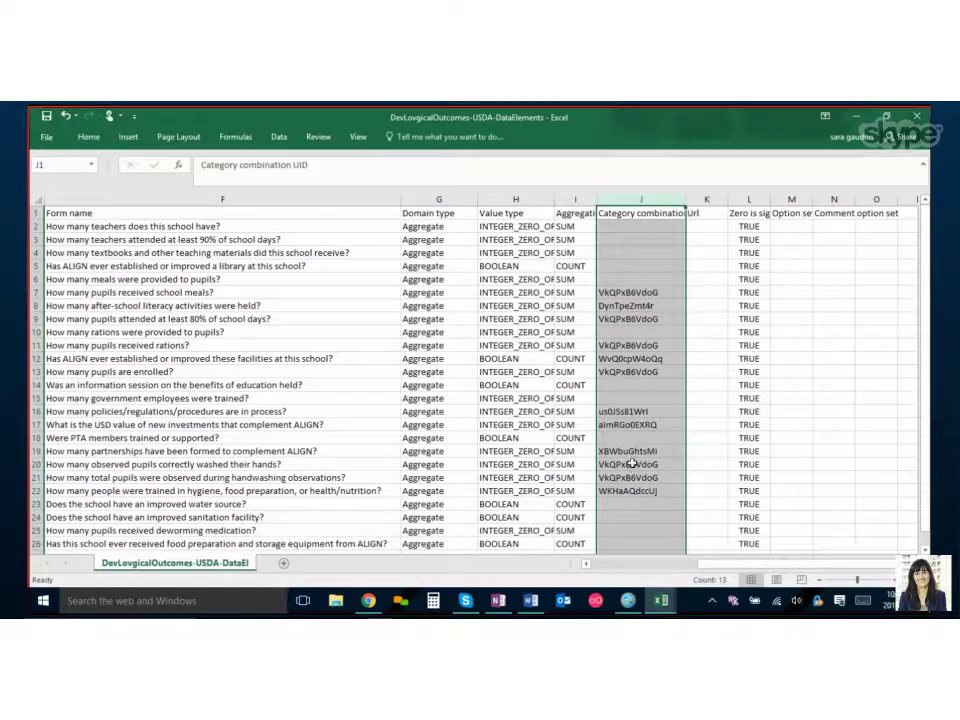
# Step: Widen and auto-fit columns H and I so INTEGER_ZERO_OR_POSITIVE and Aggregation operator read fully
pyautogui.moveTo(610, 200); pyautogui.dragTo(642, 200)
pyautogui.moveTo(546, 200); pyautogui.dragTo(628, 204)
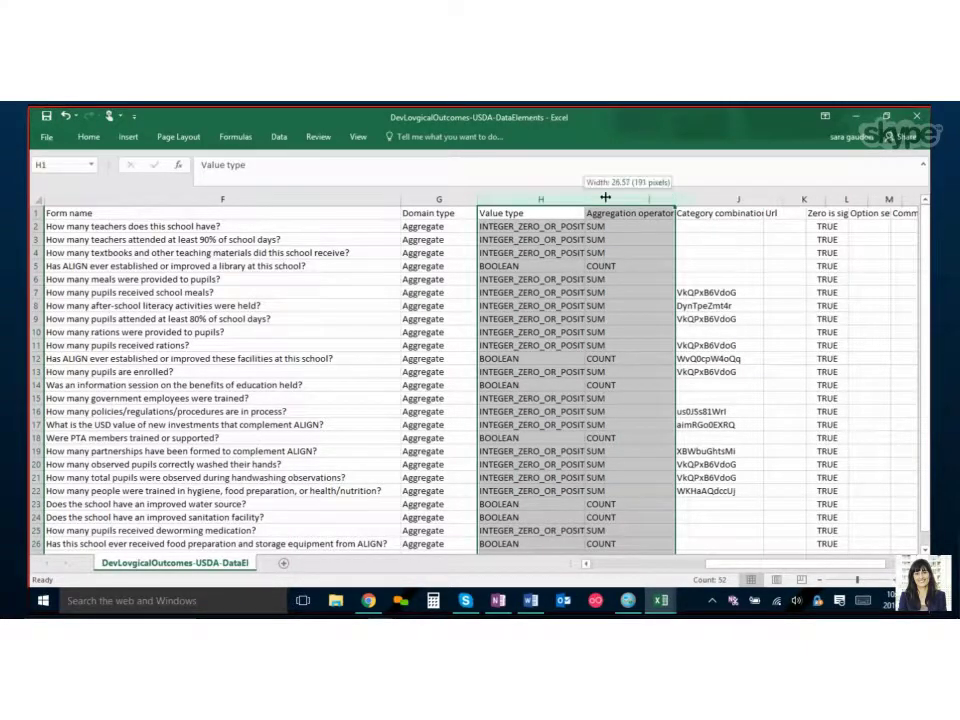
pyautogui.doubleClick(585, 199)
pyautogui.click(514, 199)
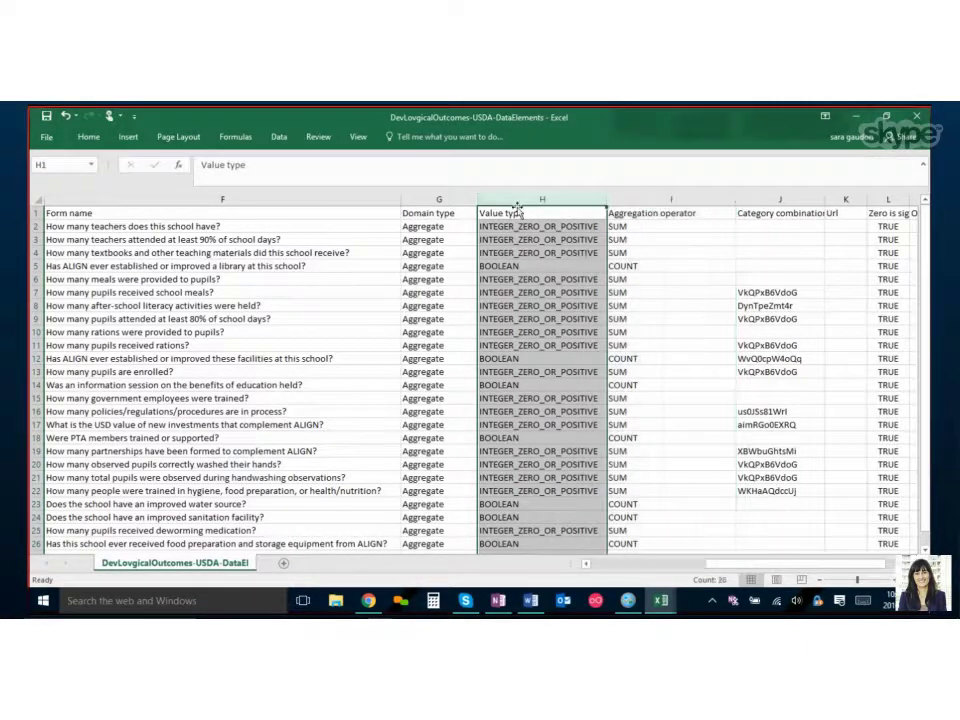
pyautogui.click(429, 199)
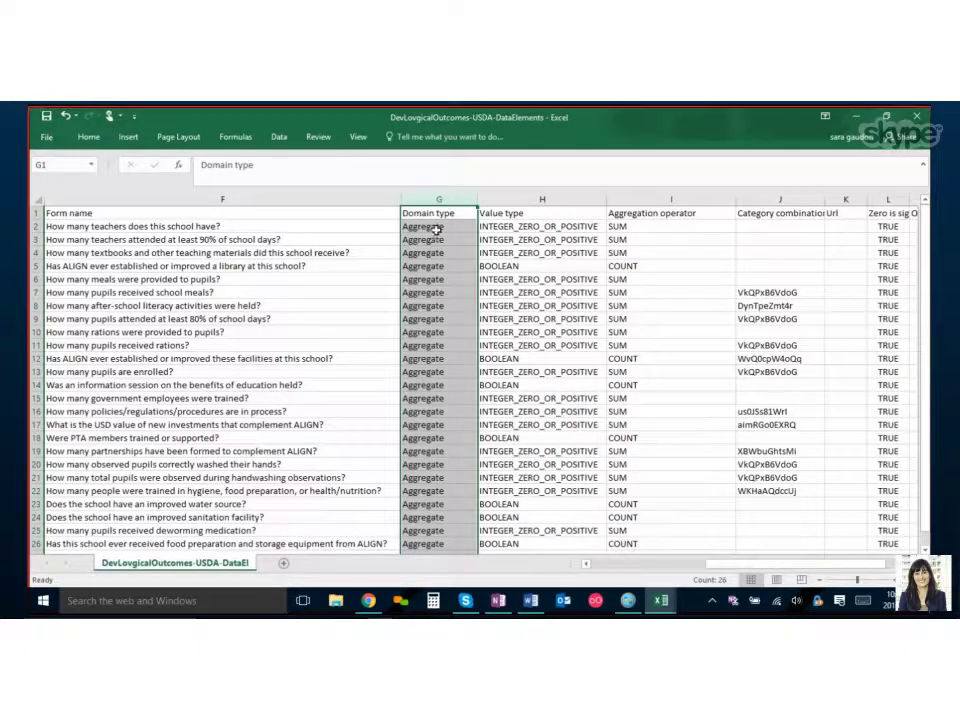
# Step: Highlight the Aggregation operator, Comment option set and Option set columns
pyautogui.click(660, 199)
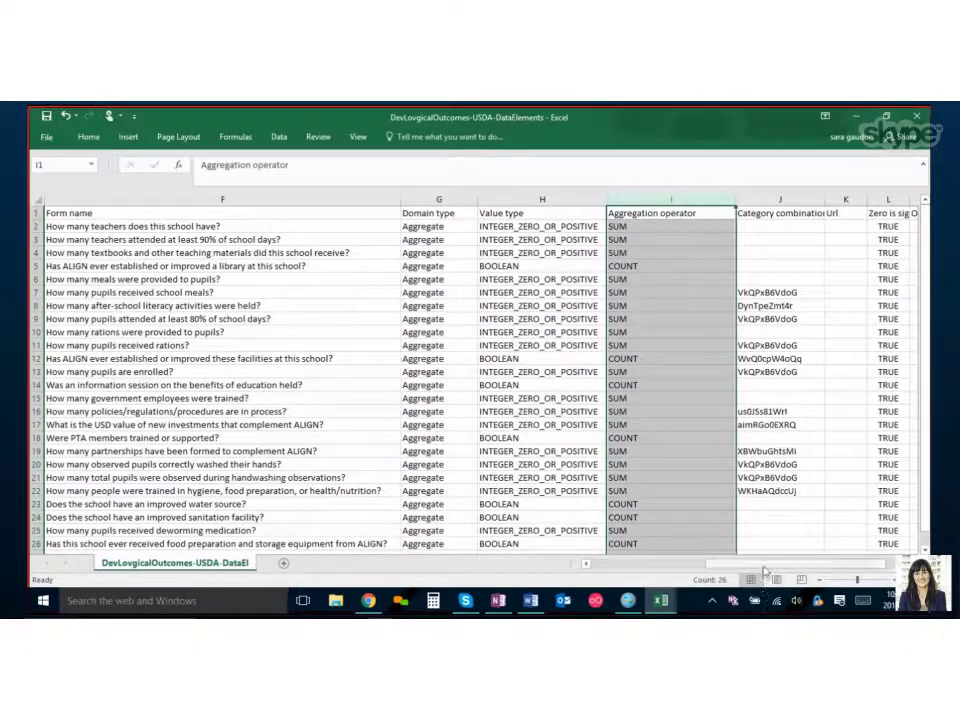
pyautogui.moveTo(765, 572); pyautogui.dragTo(790, 571)
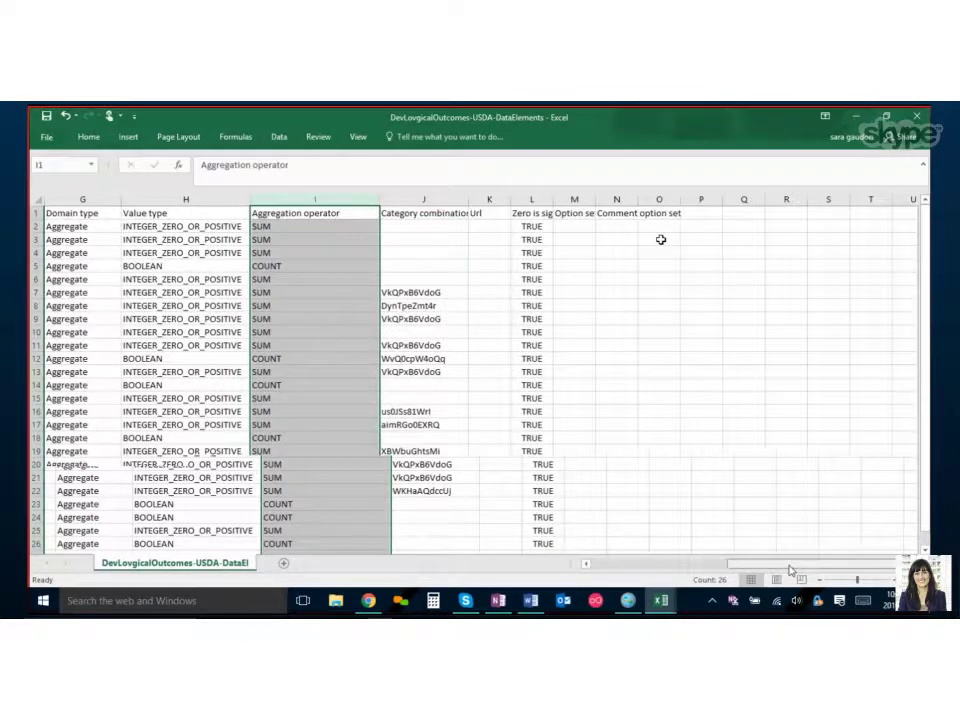
pyautogui.click(616, 199)
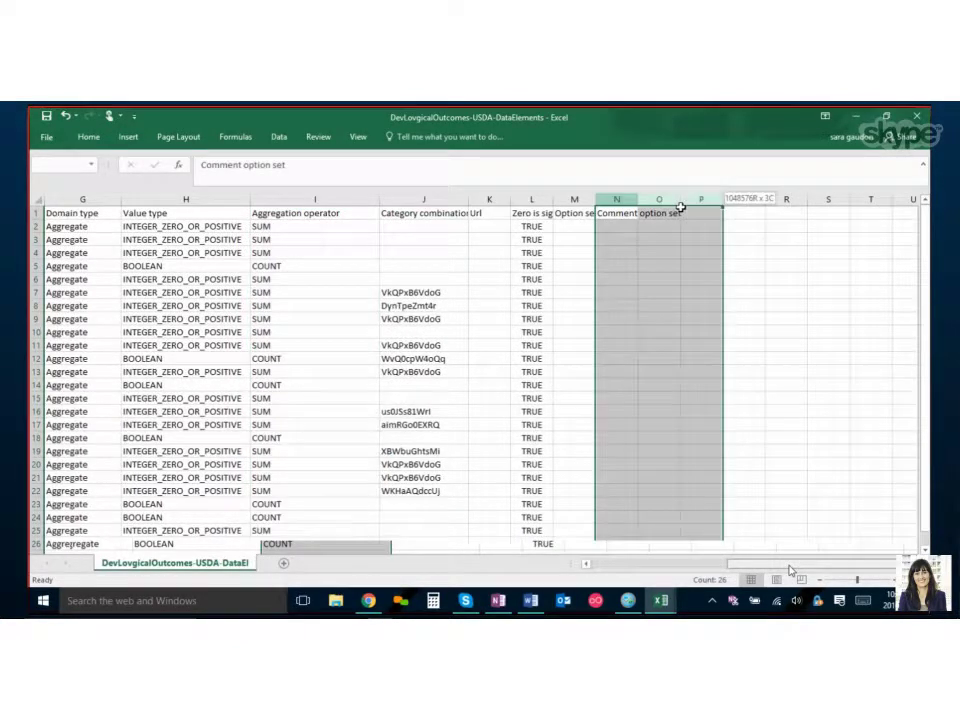
pyautogui.click(574, 199)
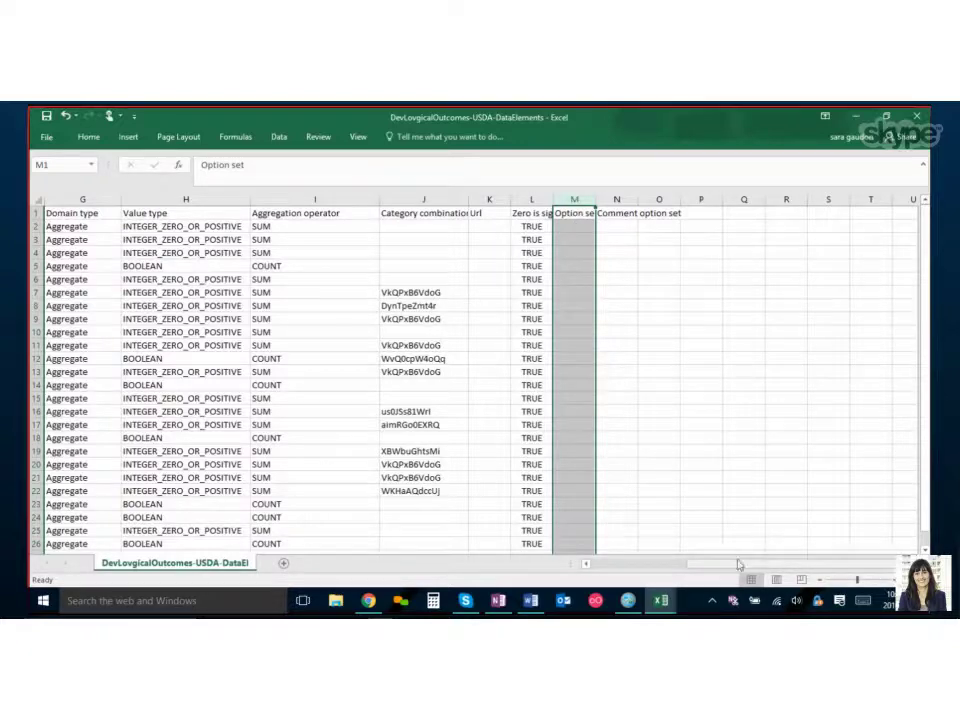
# Step: Return to OneNote's example Data Element Worksheet with its three sample Monthly elements
pyautogui.hscroll(-6, 350, 320)
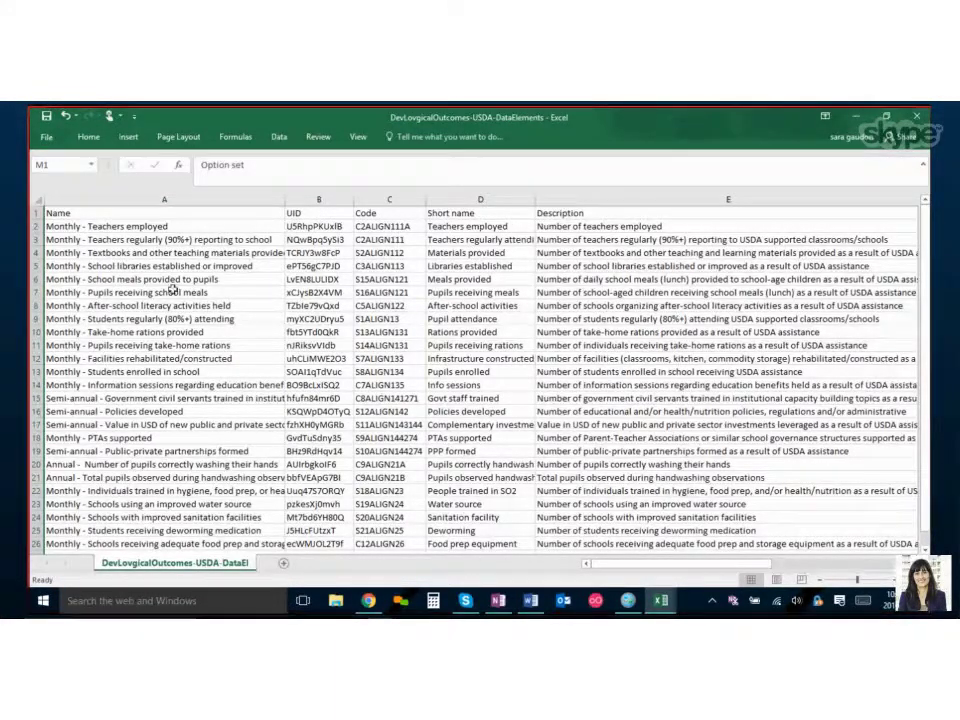
pyautogui.click(507, 608)
pyautogui.scroll(-3, 450, 493)
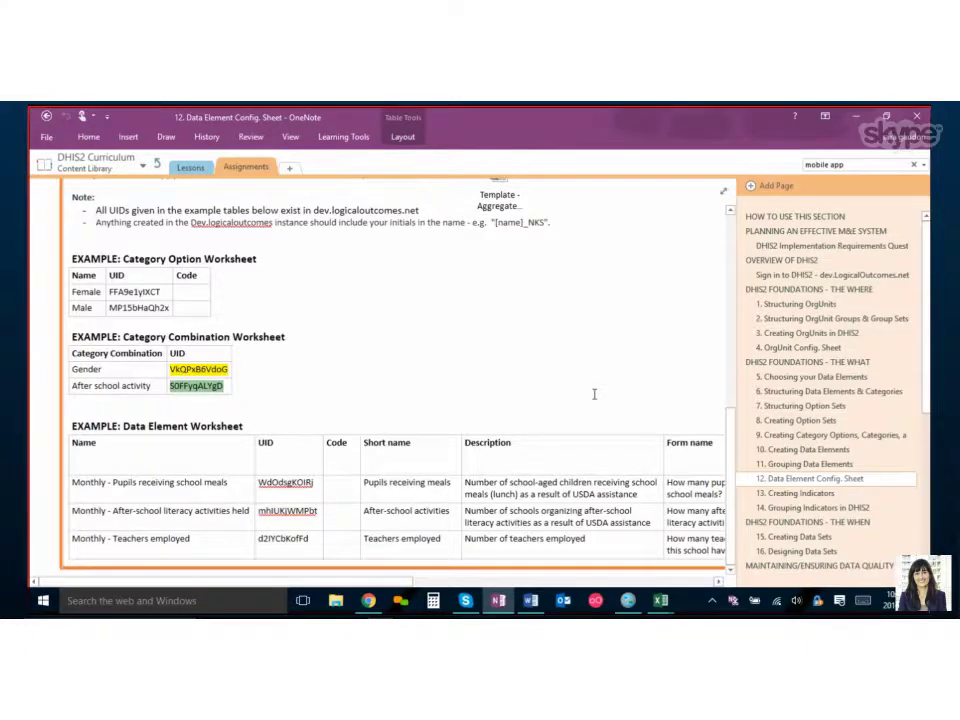
# Step: Bring the DevLogicalOutcomes data elements workbook forward and highlight the UID column
pyautogui.moveTo(660, 600)
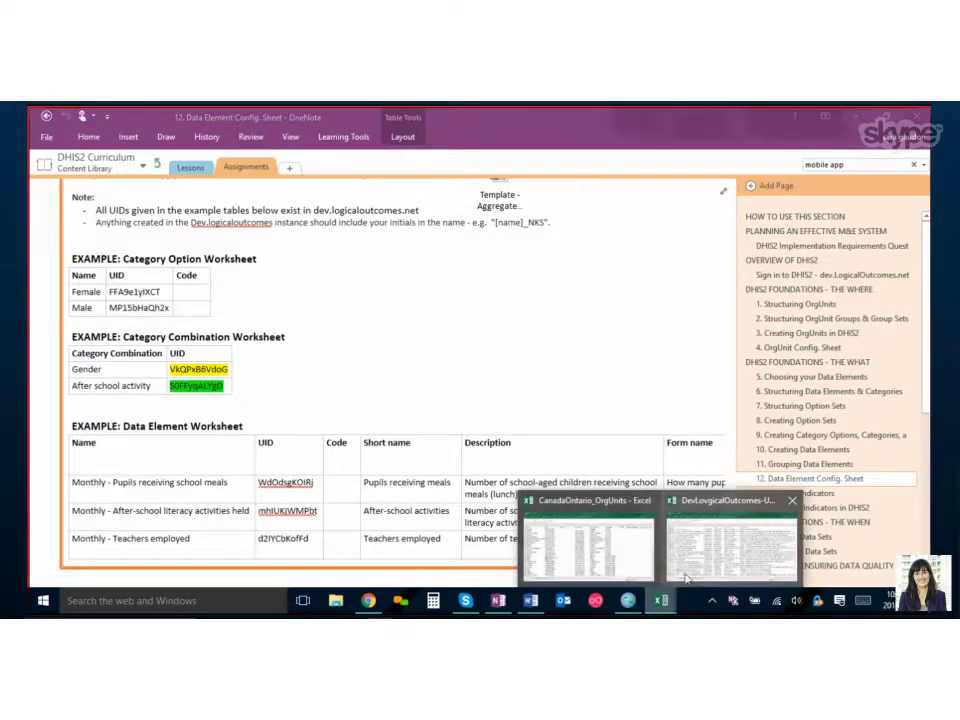
pyautogui.click(695, 573)
pyautogui.click(313, 199)
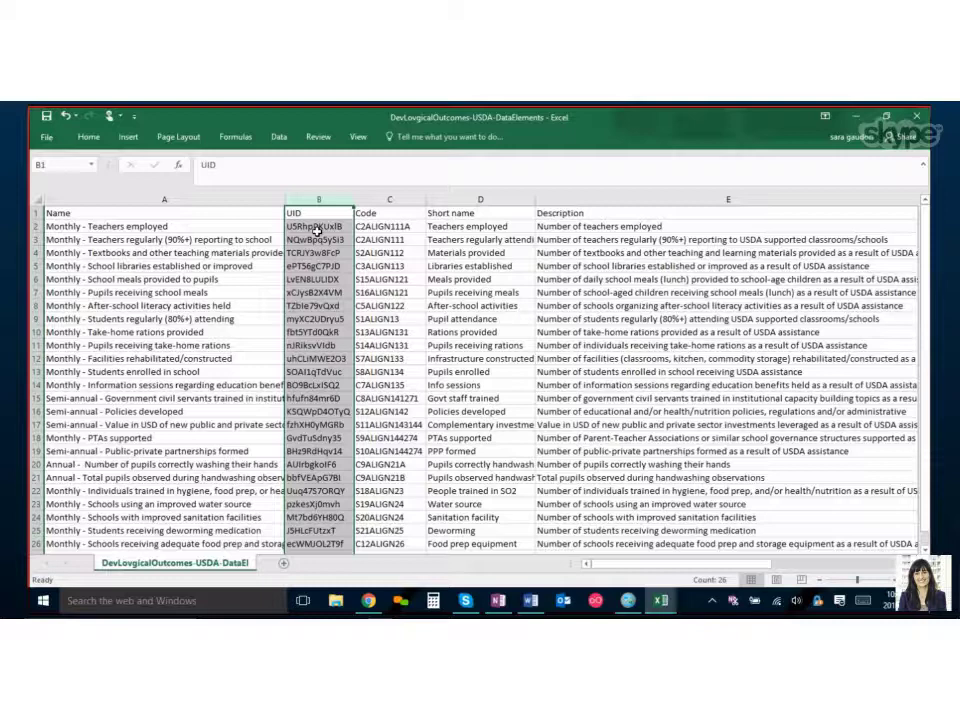
# Step: Highlight the first data element name in A2, then the UID column
pyautogui.click(90, 228)
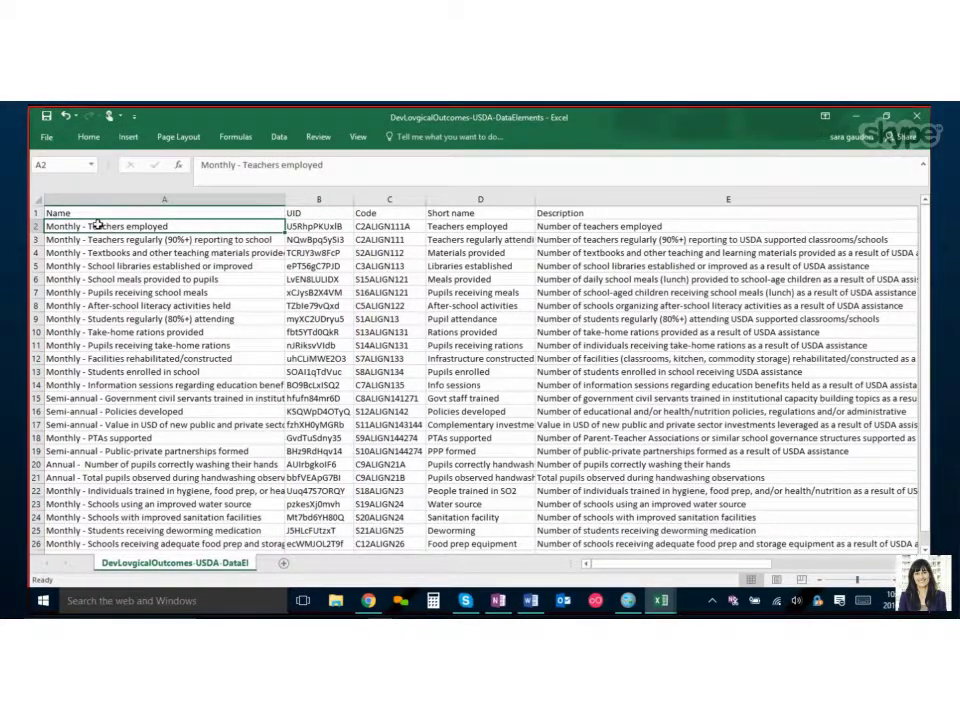
pyautogui.click(306, 199)
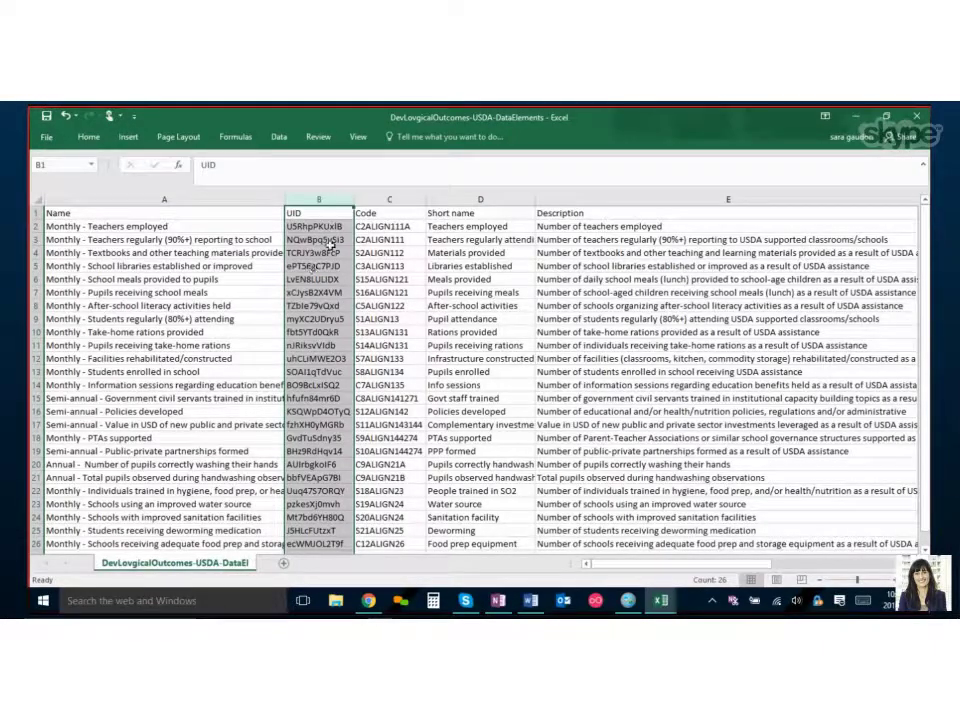
pyautogui.moveTo(517, 606)
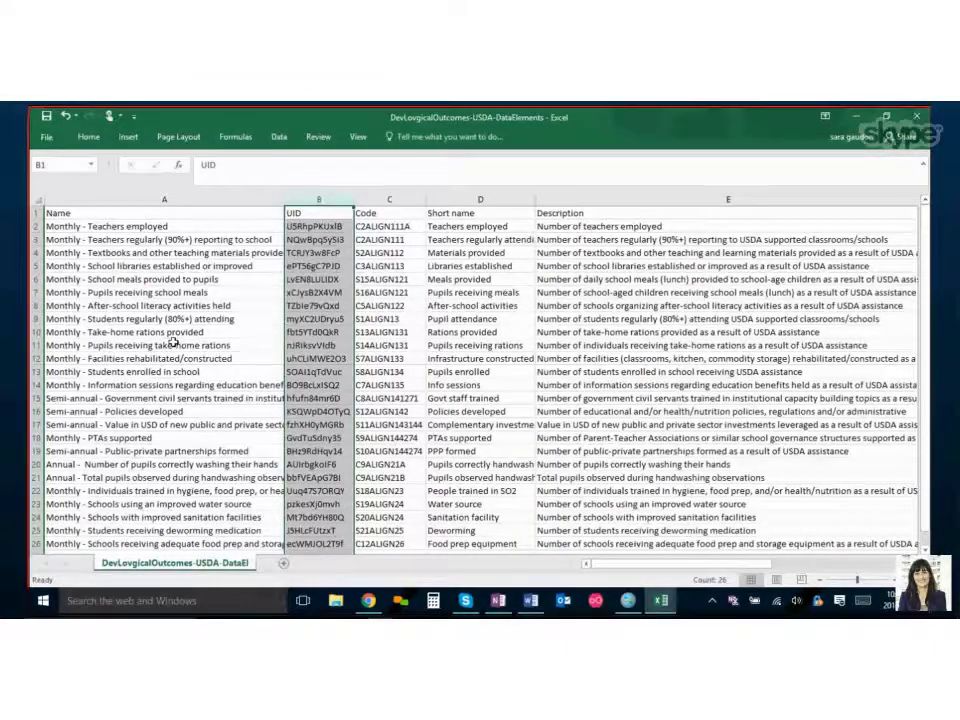
pyautogui.click(36, 226)
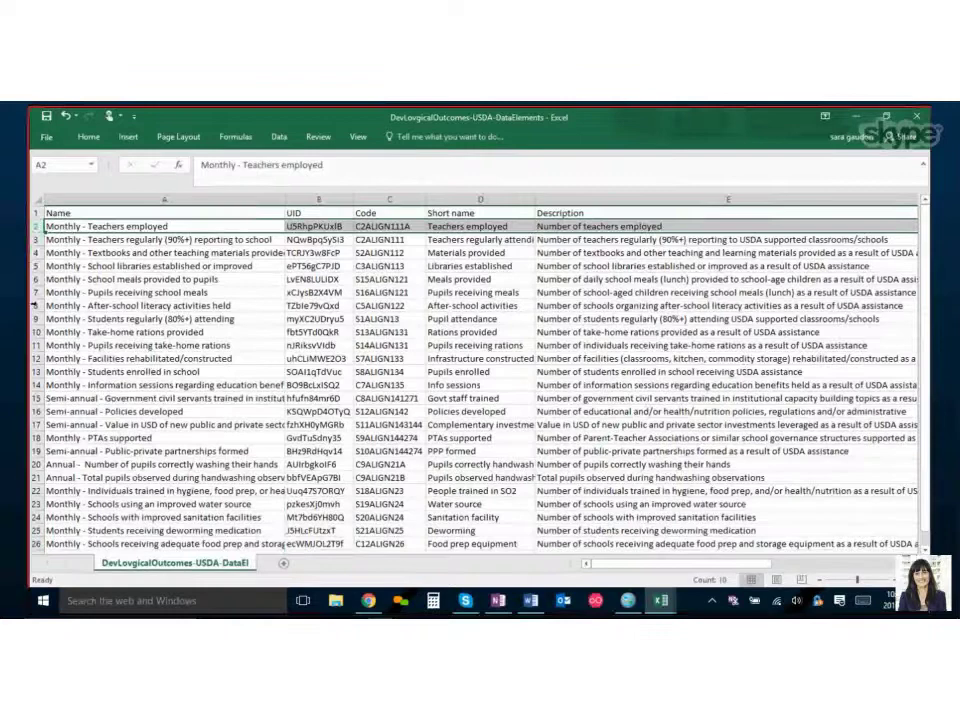
pyautogui.moveTo(36, 384); pyautogui.dragTo(34, 222)
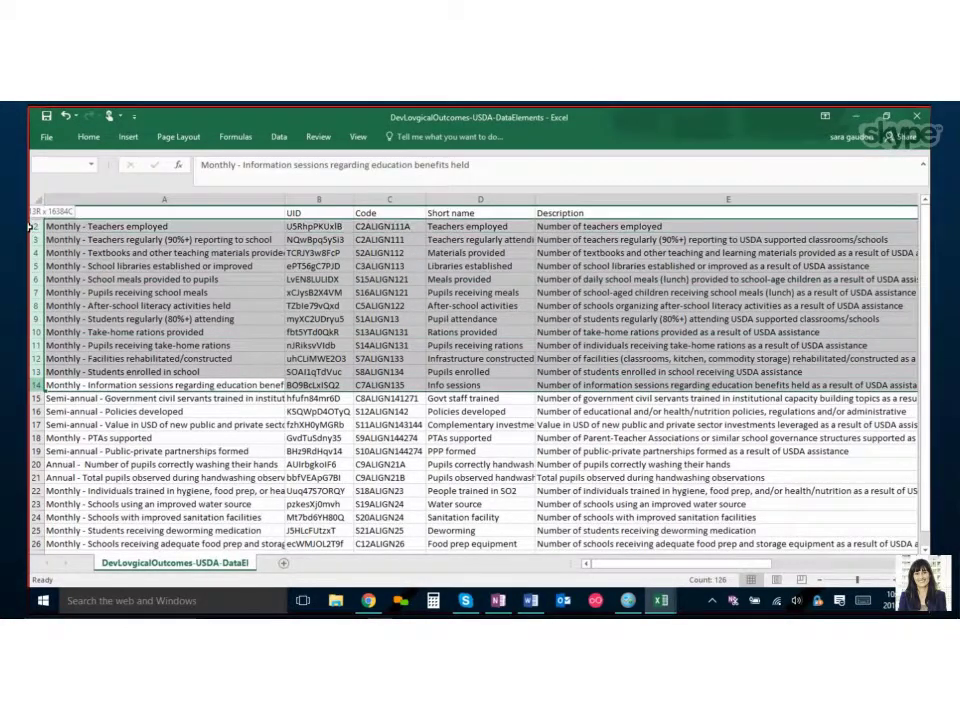
pyautogui.click(318, 388)
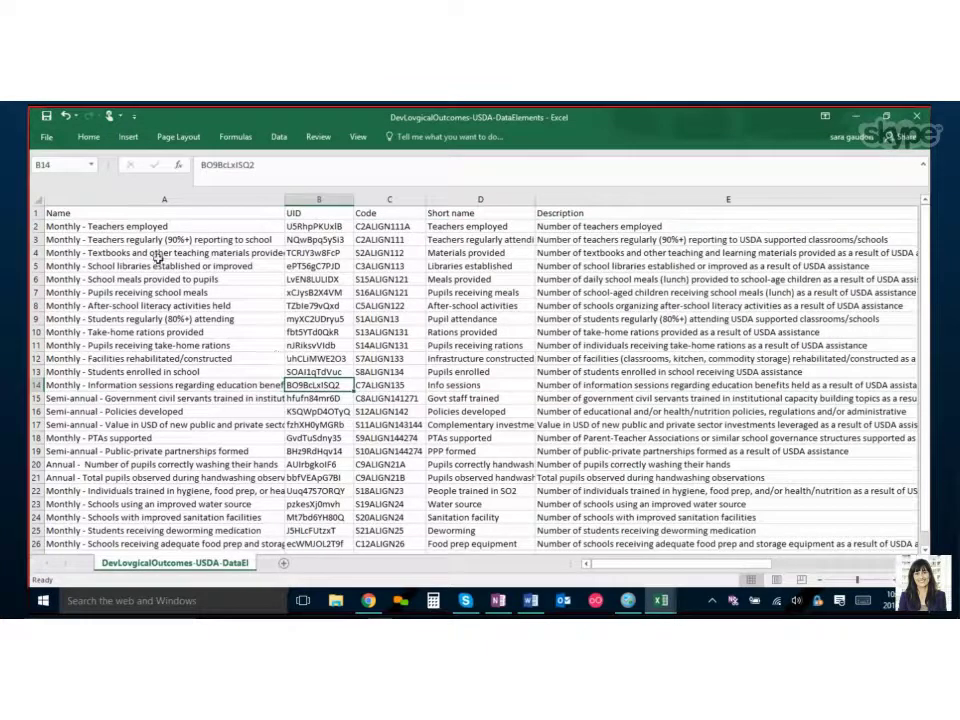
pyautogui.moveTo(36, 226); pyautogui.dragTo(34, 393)
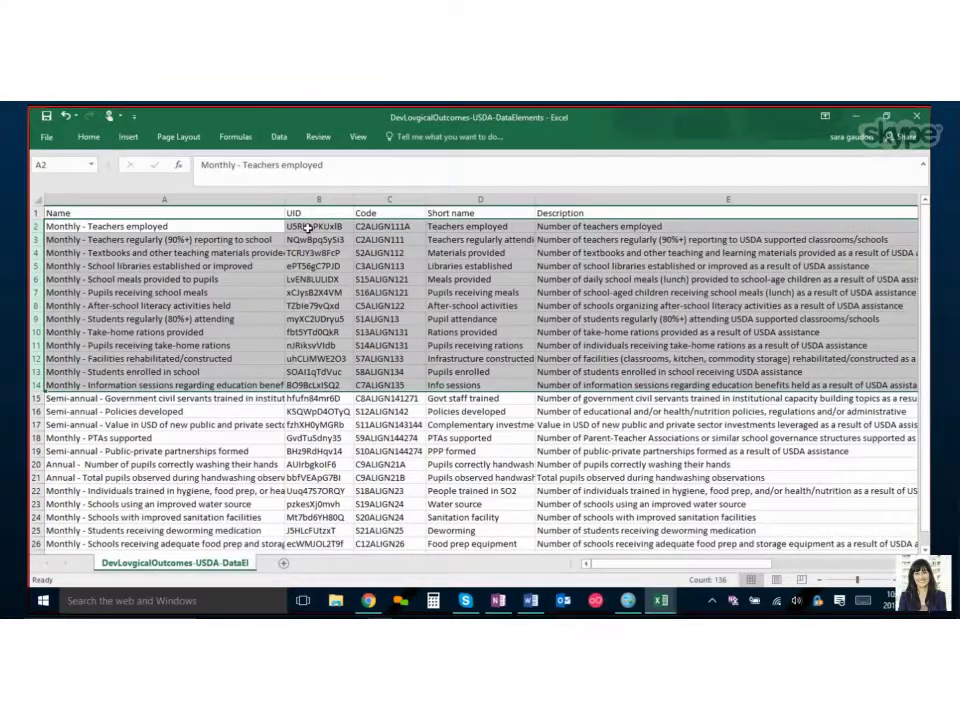
pyautogui.moveTo(308, 228); pyautogui.dragTo(321, 384)
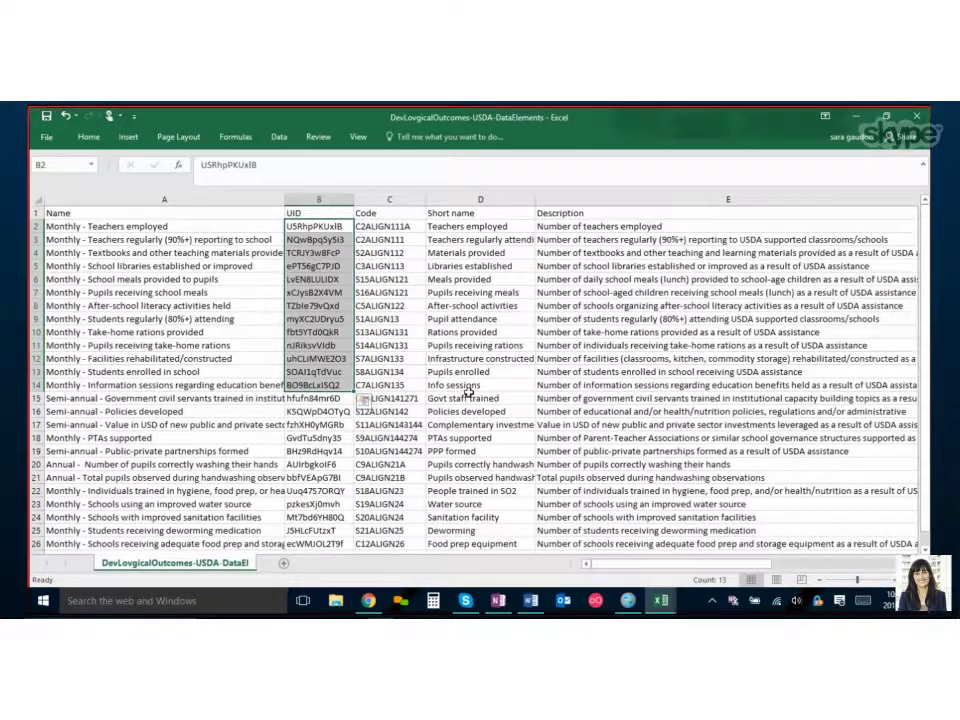
pyautogui.click(36, 212)
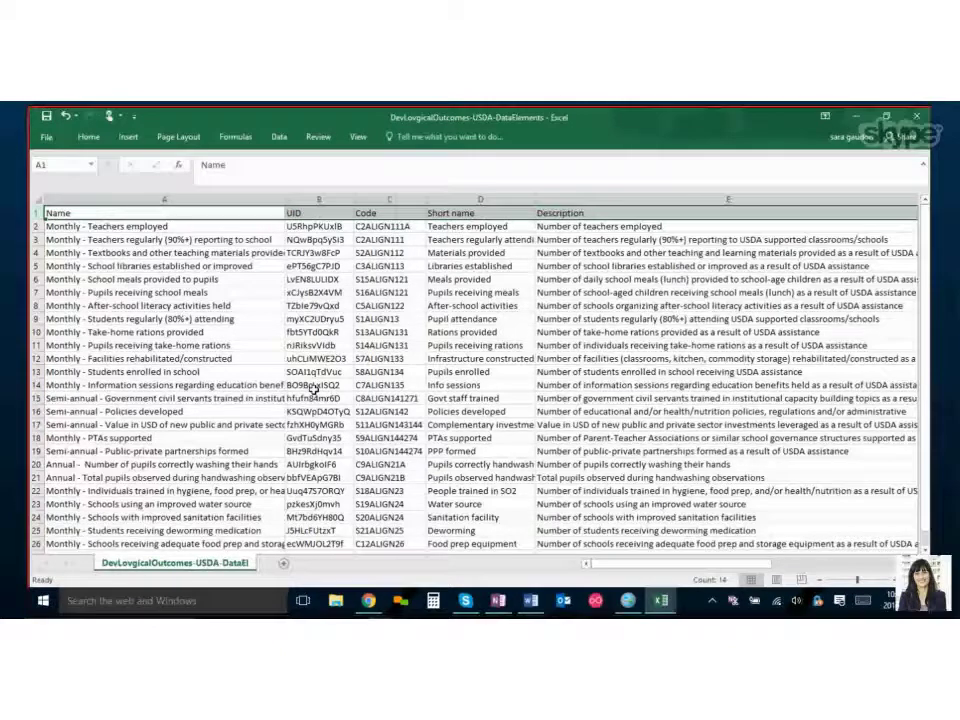
pyautogui.click(391, 196)
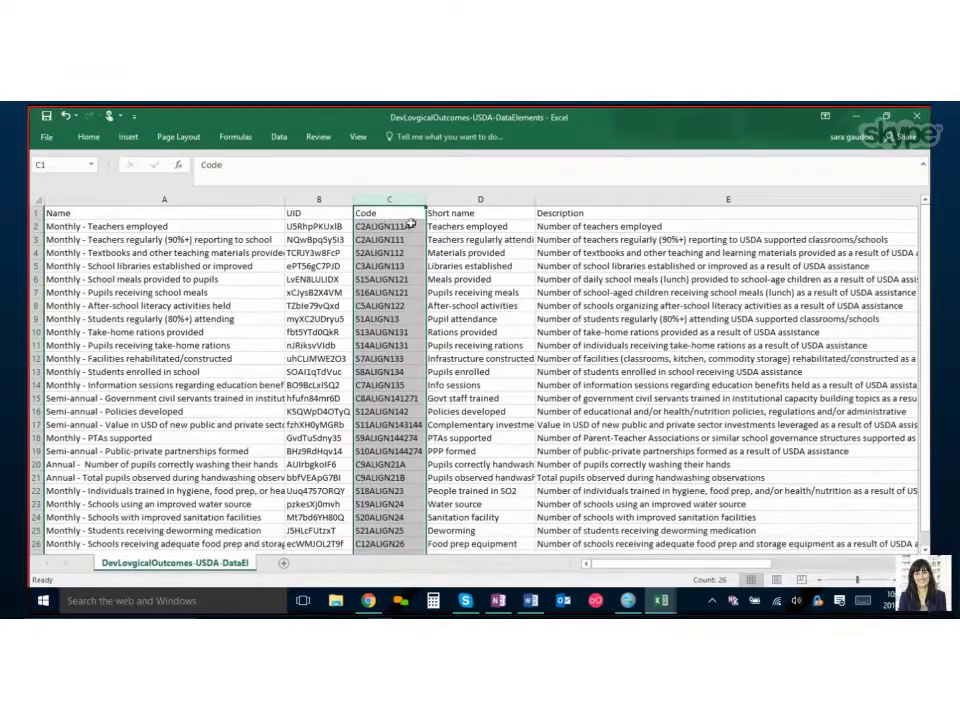
# Step: Scroll OneNote's Data Element Config. Sheet up to its title and objectives, then return to Excel
pyautogui.click(498, 602)
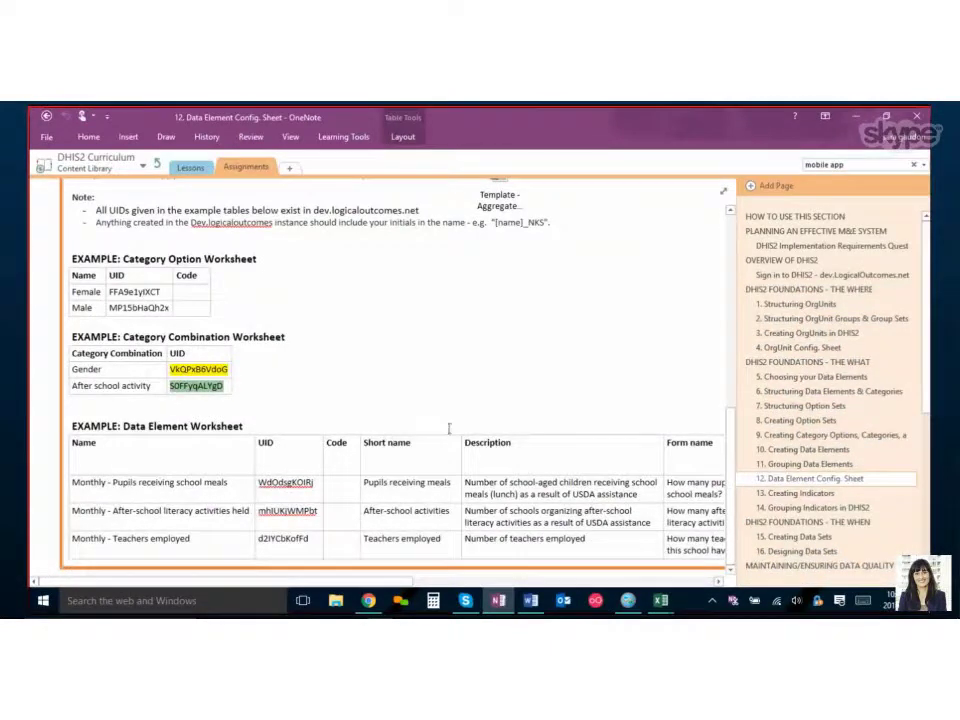
pyautogui.scroll(1, 463, 414)
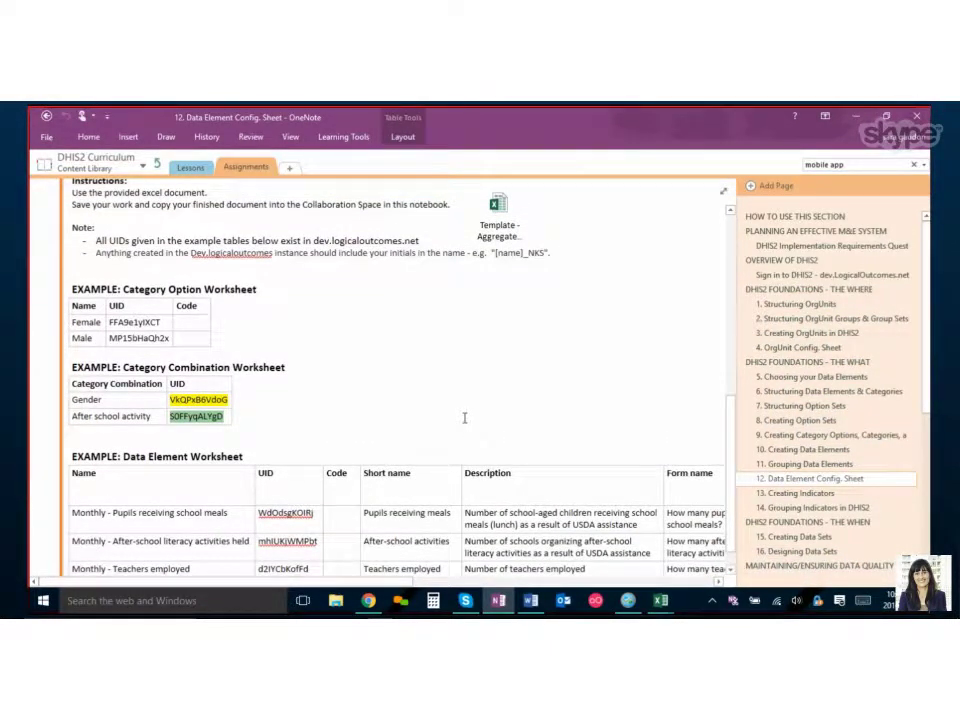
pyautogui.scroll(1, 464, 418)
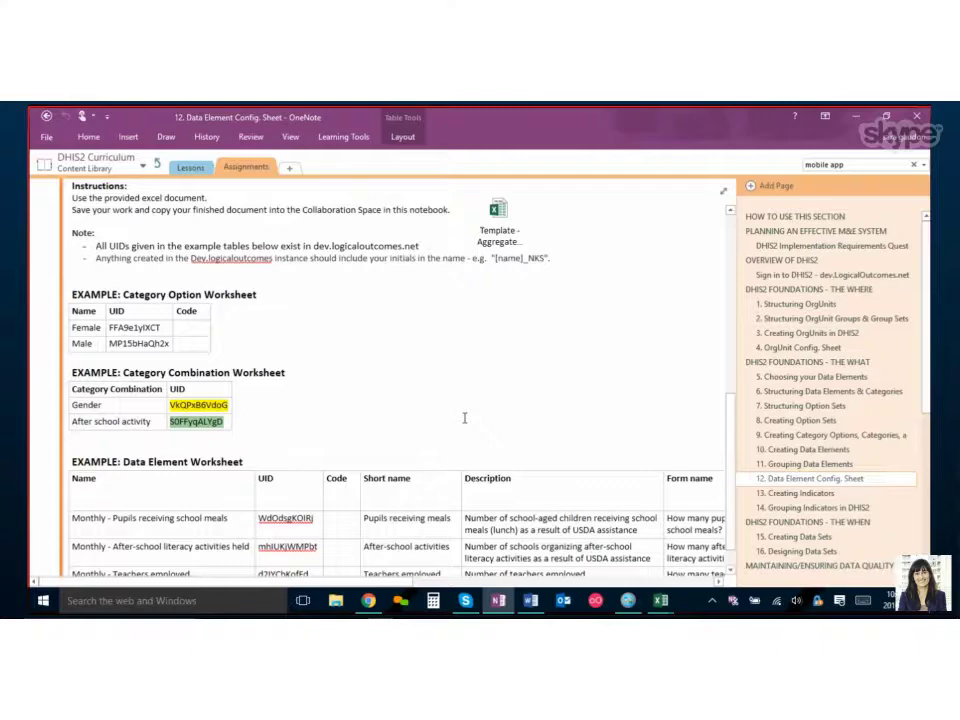
pyautogui.scroll(5, 559, 405)
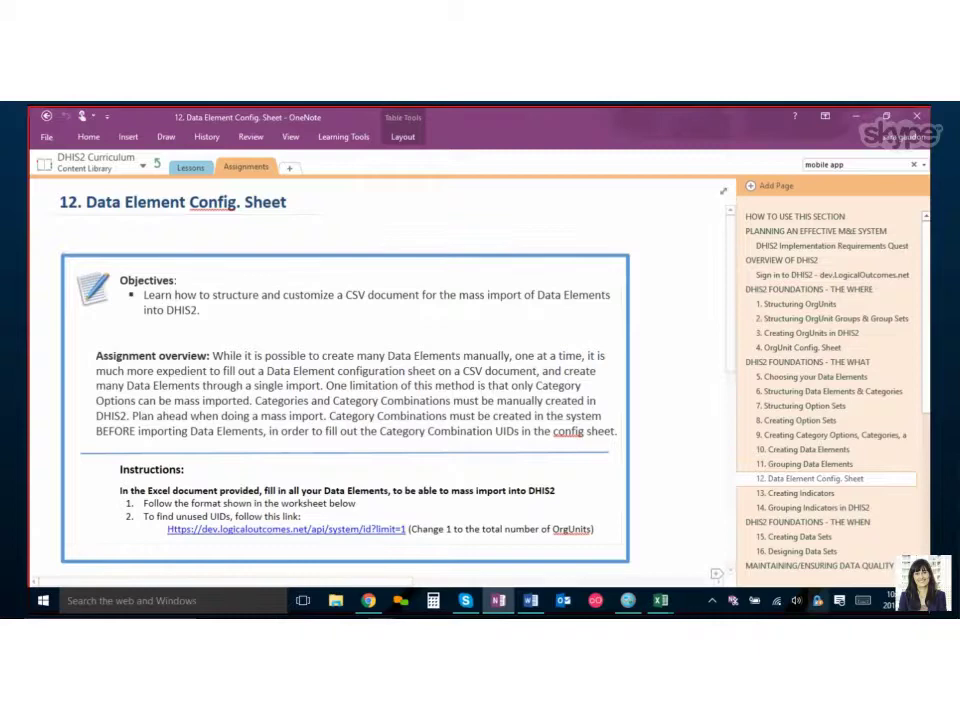
pyautogui.moveTo(660, 600)
pyautogui.click(691, 567)
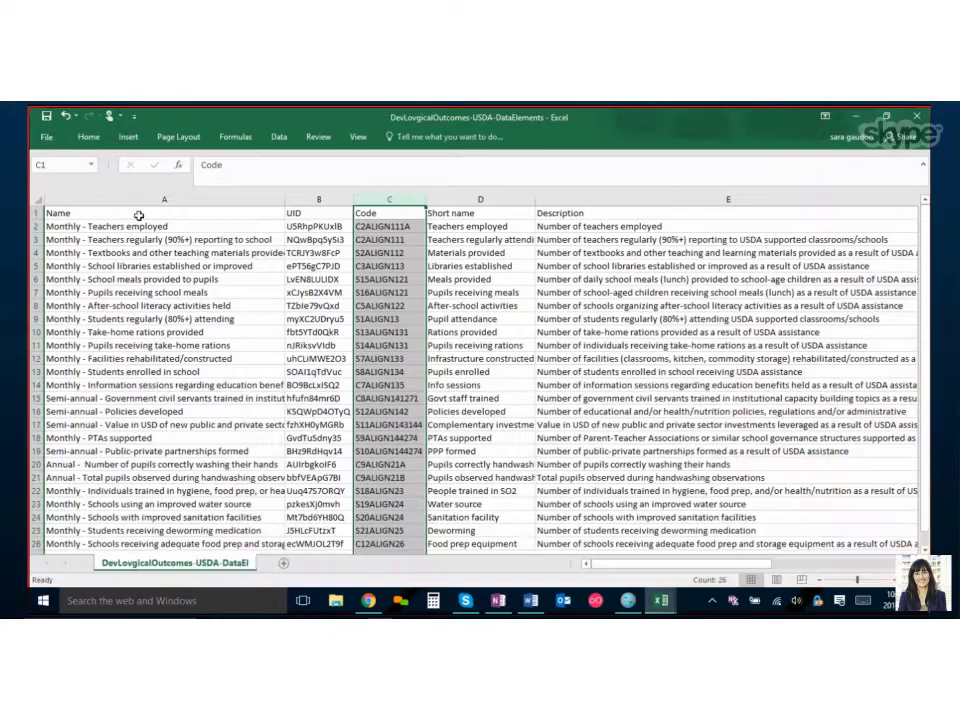
# Step: Widen column A so full data element names like the one in row 4 are readable
pyautogui.click(34, 212)
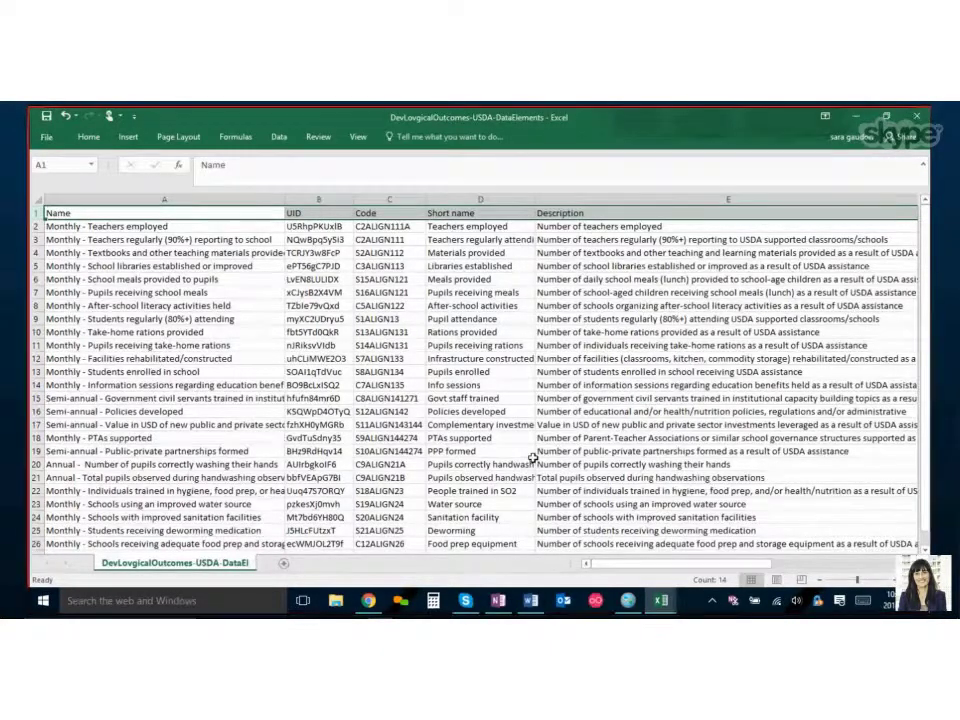
pyautogui.moveTo(285, 199); pyautogui.dragTo(319, 199)
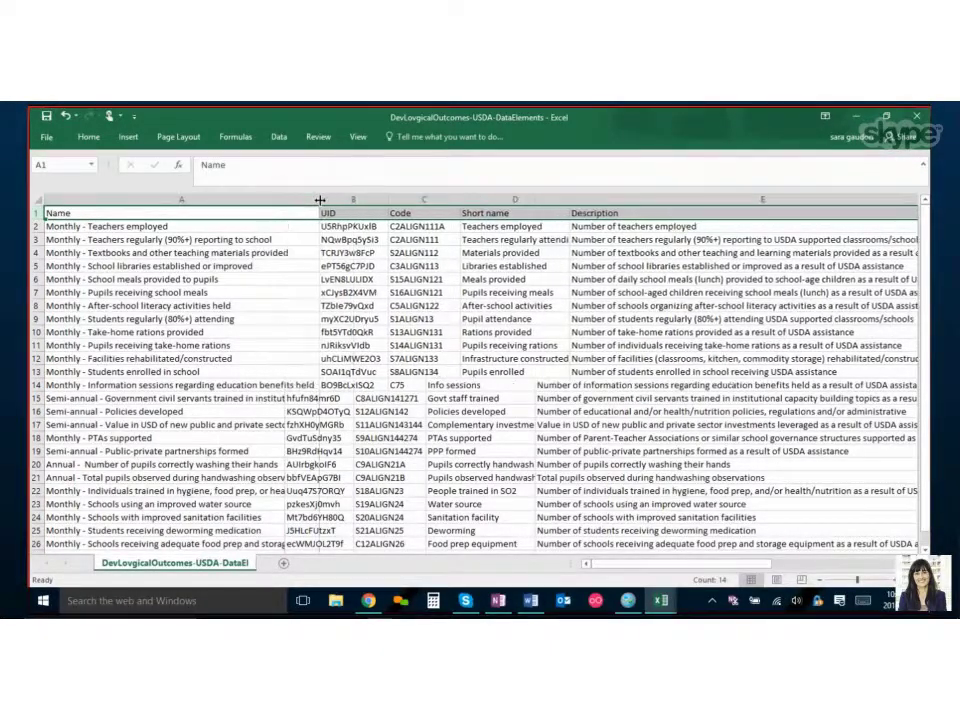
pyautogui.click(103, 254)
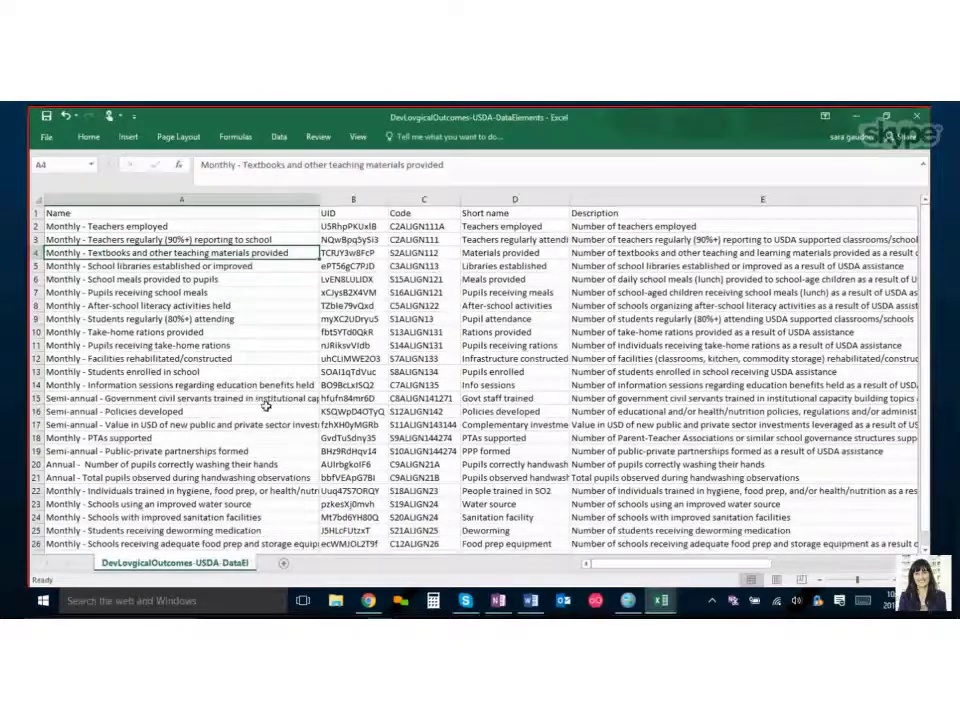
# Step: Highlight the whole header row from Name onward, then the UID and Code columns
pyautogui.click(152, 213)
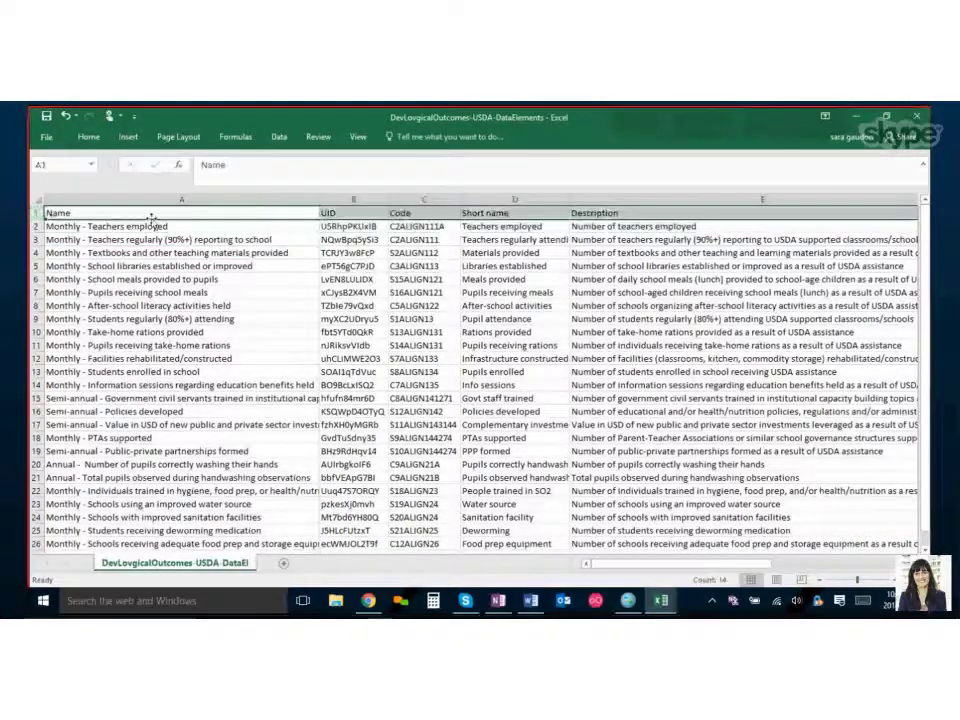
pyautogui.hotkey('ctrl', 'shift', 'Right')
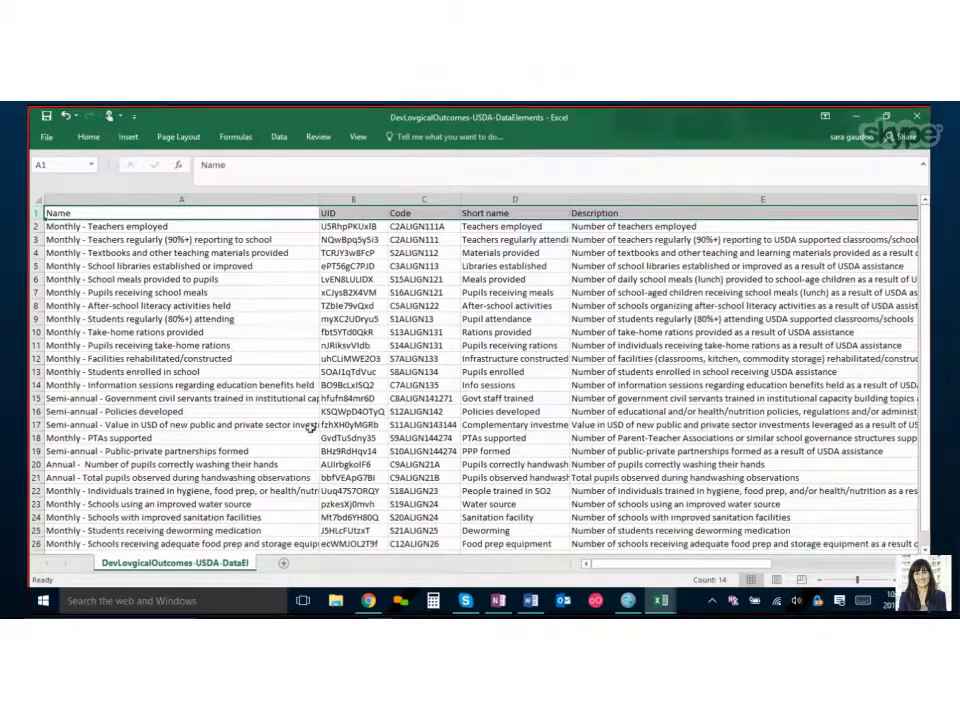
pyautogui.click(354, 200)
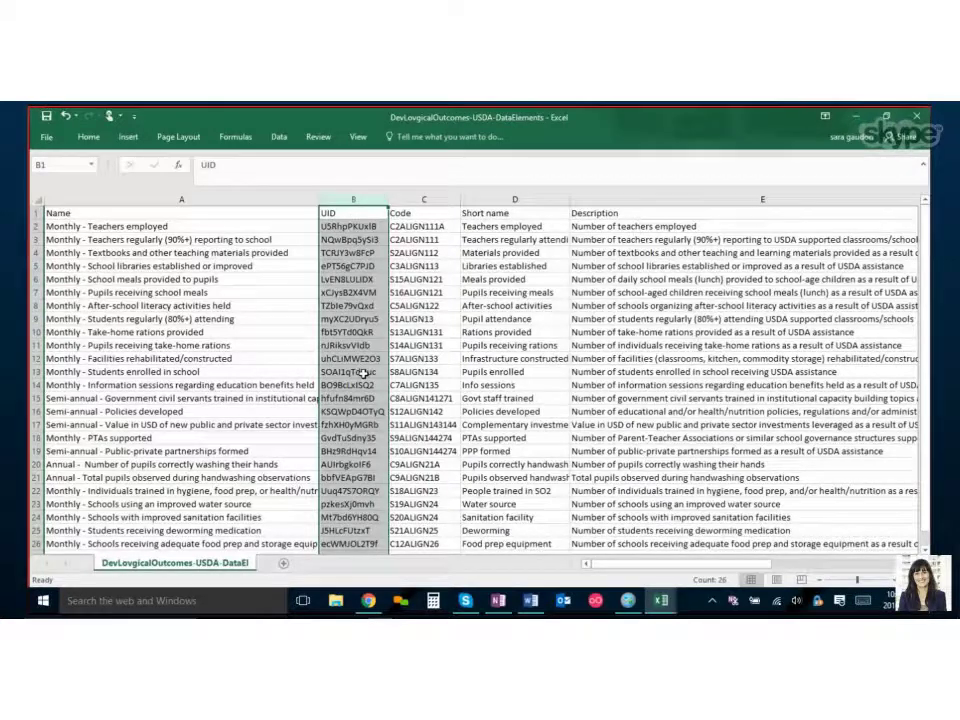
pyautogui.click(405, 198)
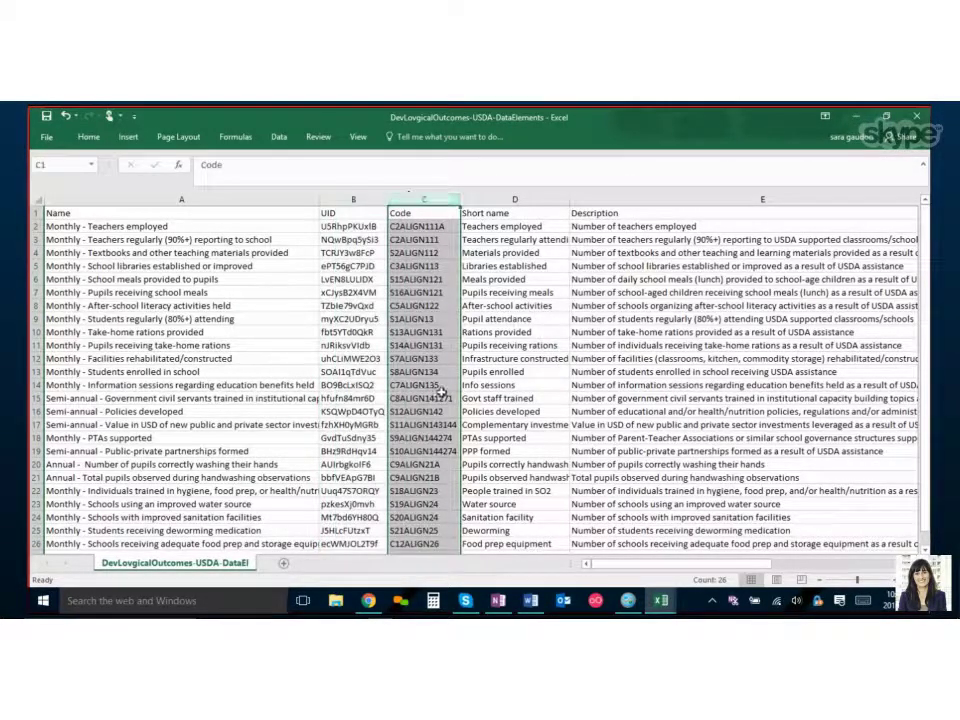
pyautogui.hscroll(1, 650, 568)
# Step: Review the Category combination UID column, including the value VkQPxB6VdoG in J7
pyautogui.hscroll(5, 650, 568)
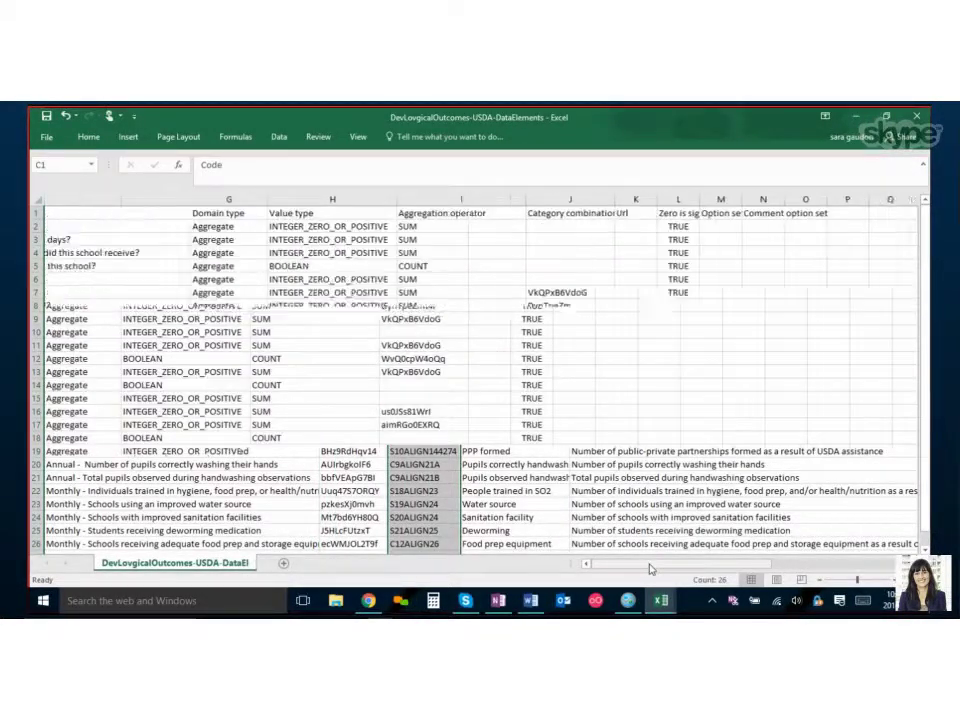
pyautogui.click(423, 198)
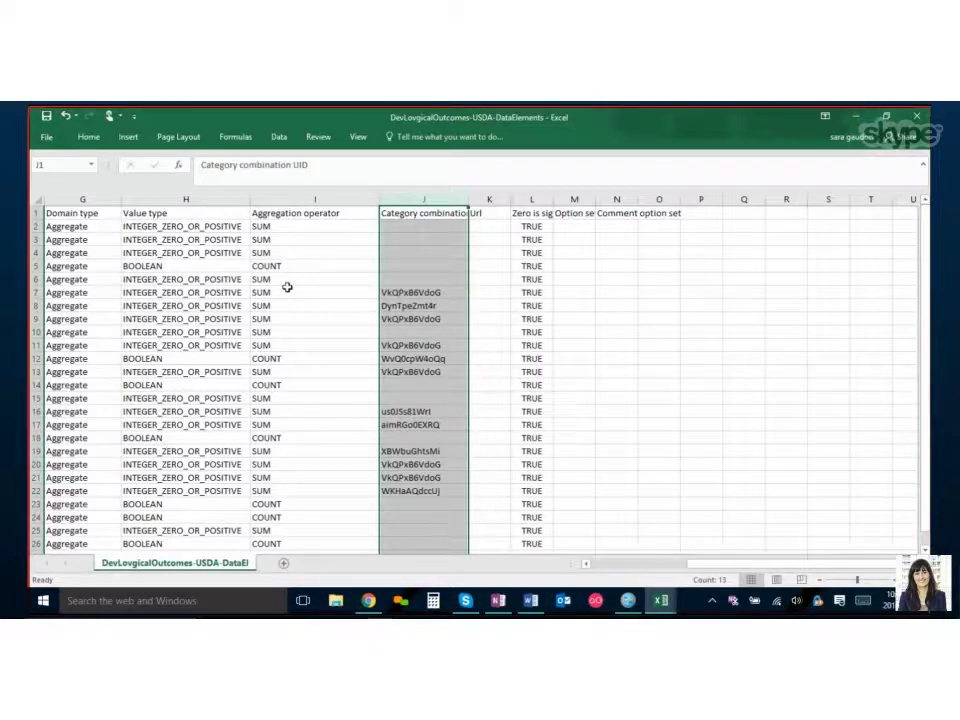
pyautogui.click(414, 292)
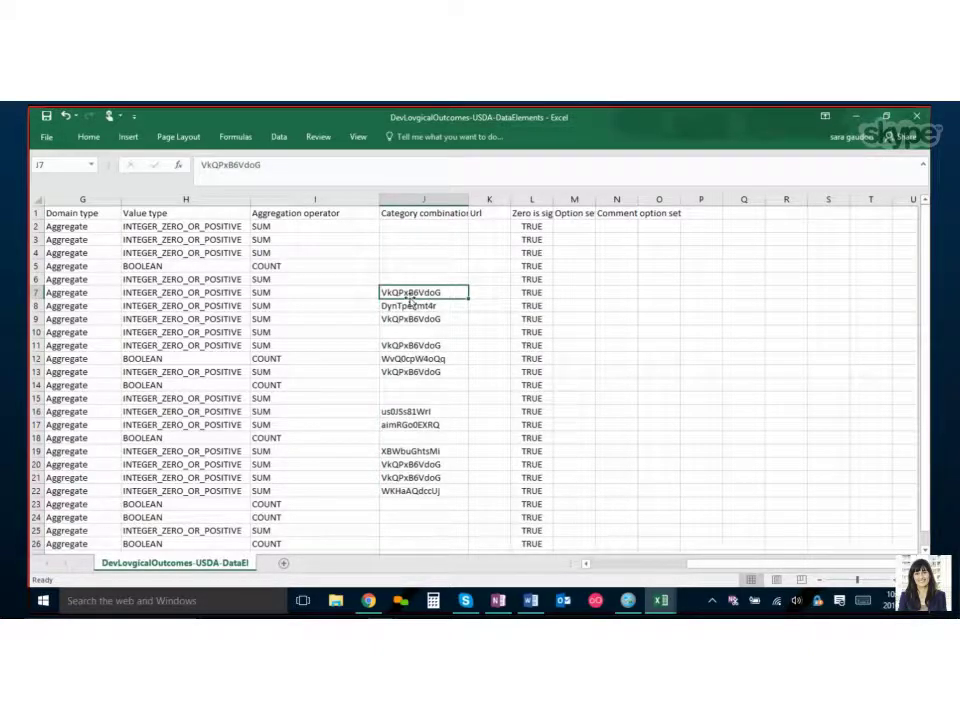
# Step: Return to the header row of field names, then bring the OneNote assignment page forward
pyautogui.hscroll(-6, 524, 412)
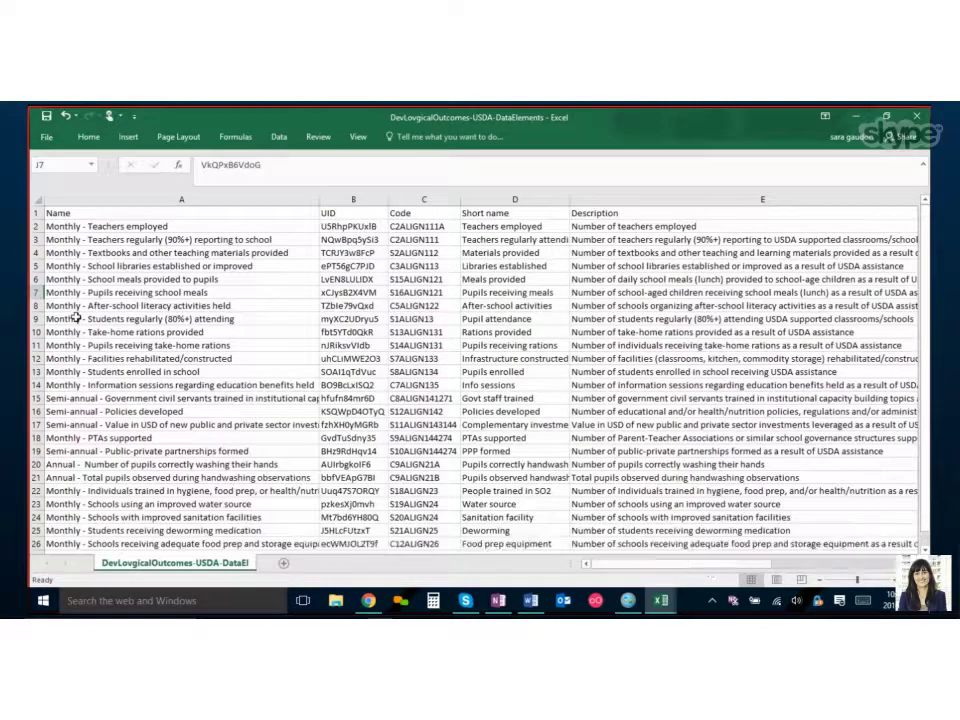
pyautogui.click(34, 213)
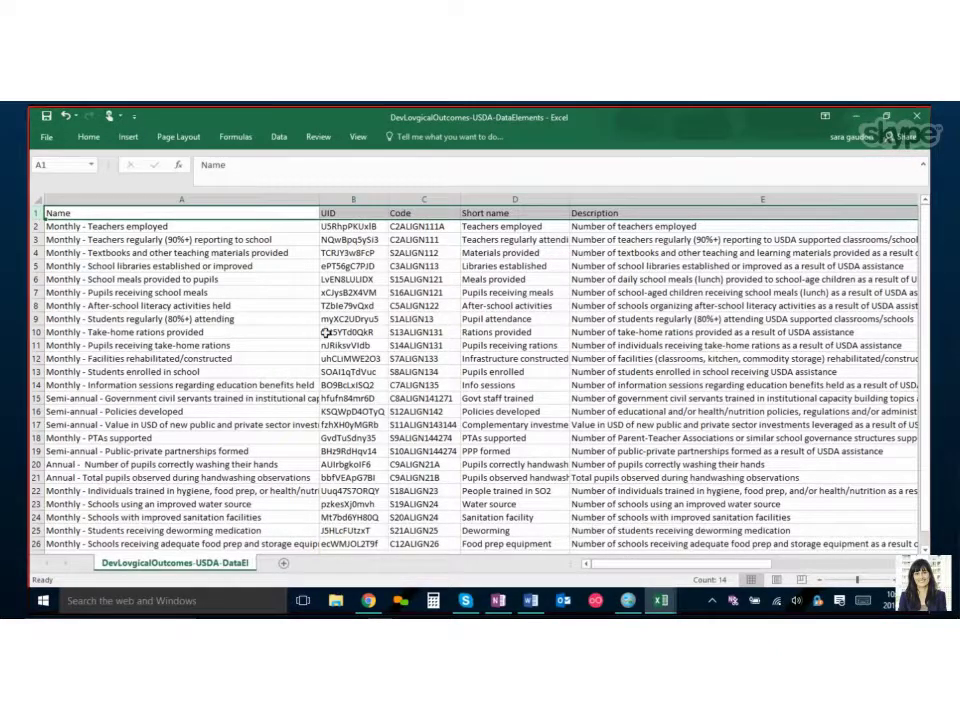
pyautogui.hotkey('alt', 'Tab')
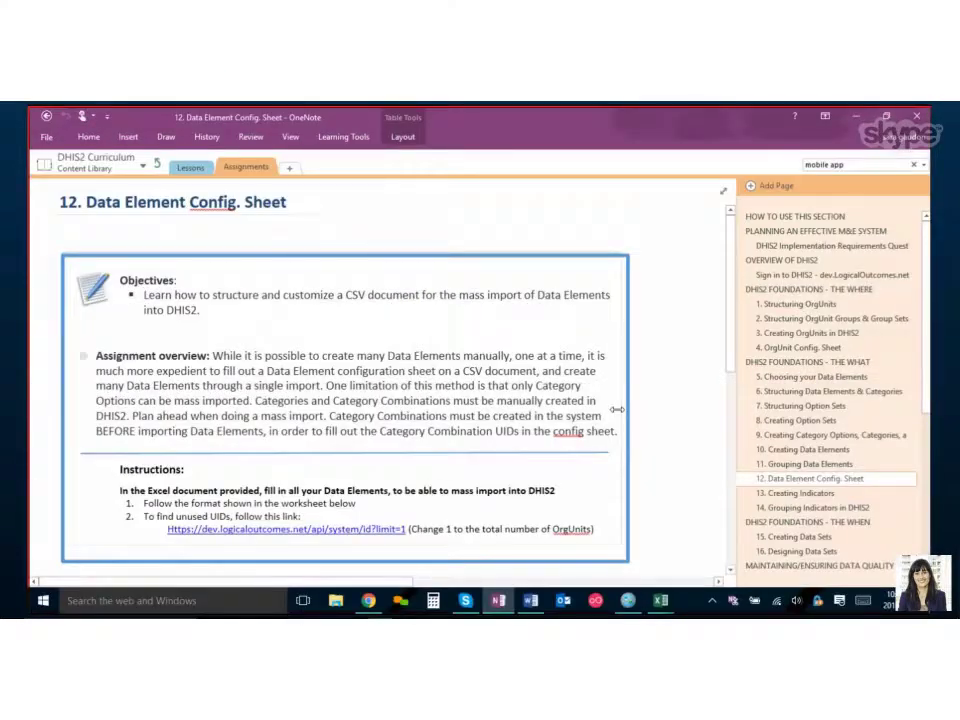